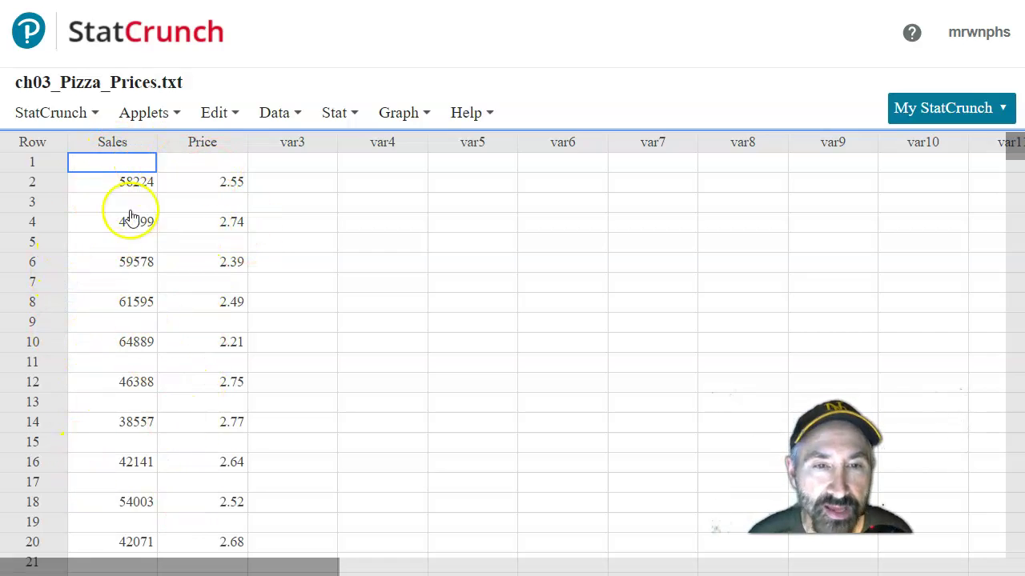
pyautogui.click(109, 410)
pyautogui.hotkey('alt', 'Tab')
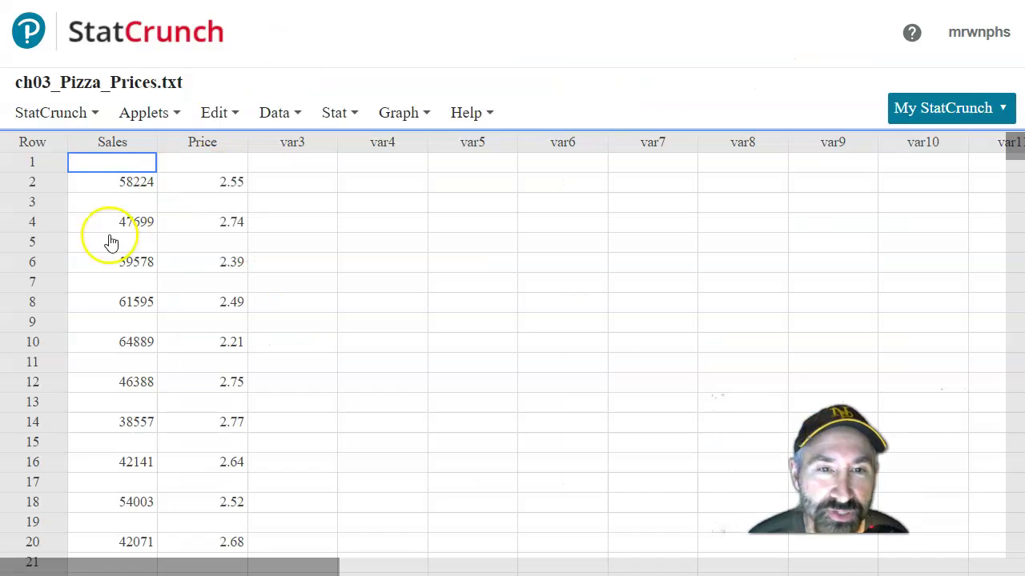
pyautogui.click(133, 185)
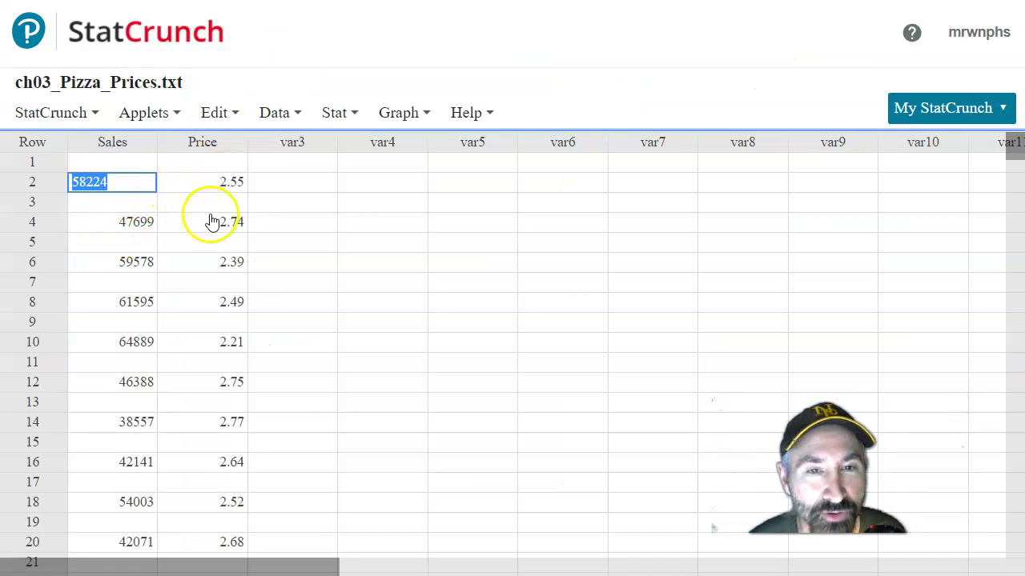
pyautogui.click(201, 236)
pyautogui.click(135, 185)
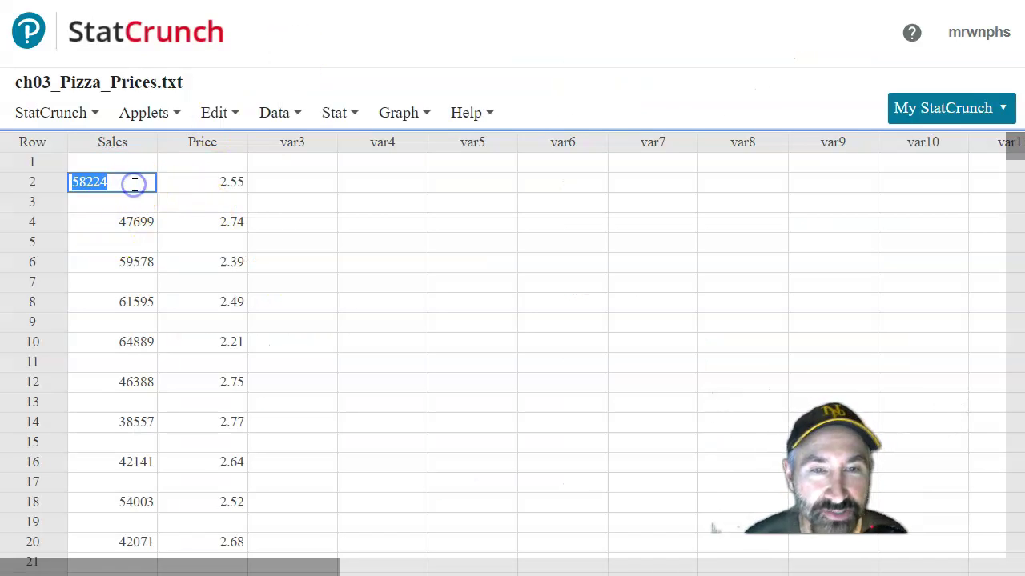
pyautogui.click(506, 64)
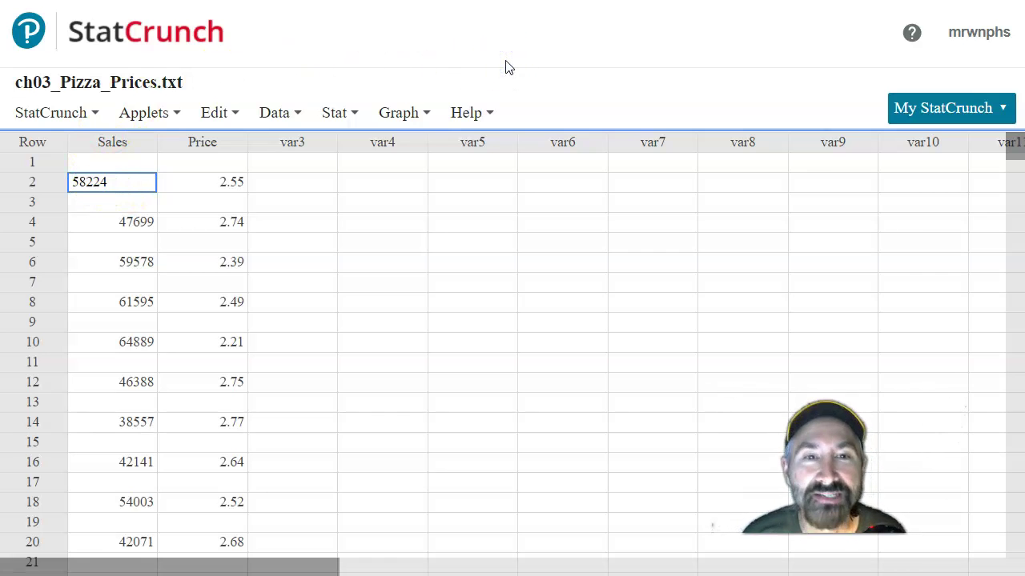
# Select all the Sales and Price data in the StatCrunch pizza prices sheet.
pyautogui.click(218, 113)
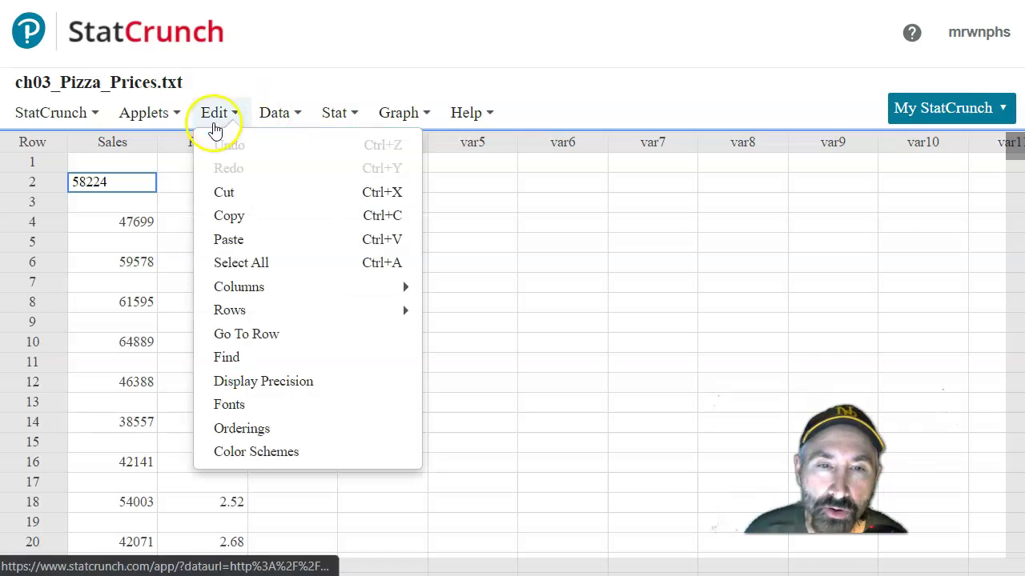
pyautogui.click(184, 150)
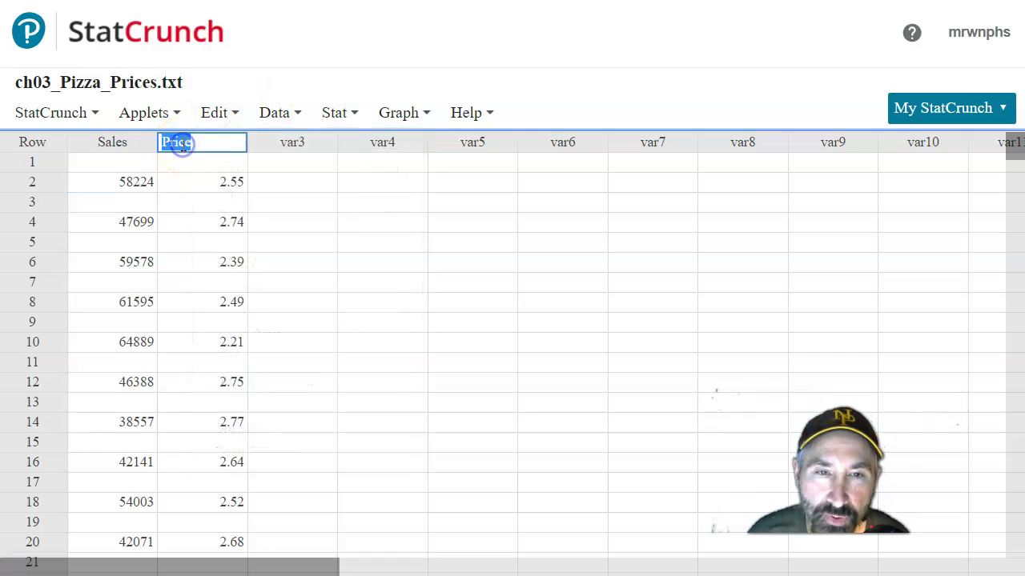
pyautogui.click(241, 182)
pyautogui.click(219, 113)
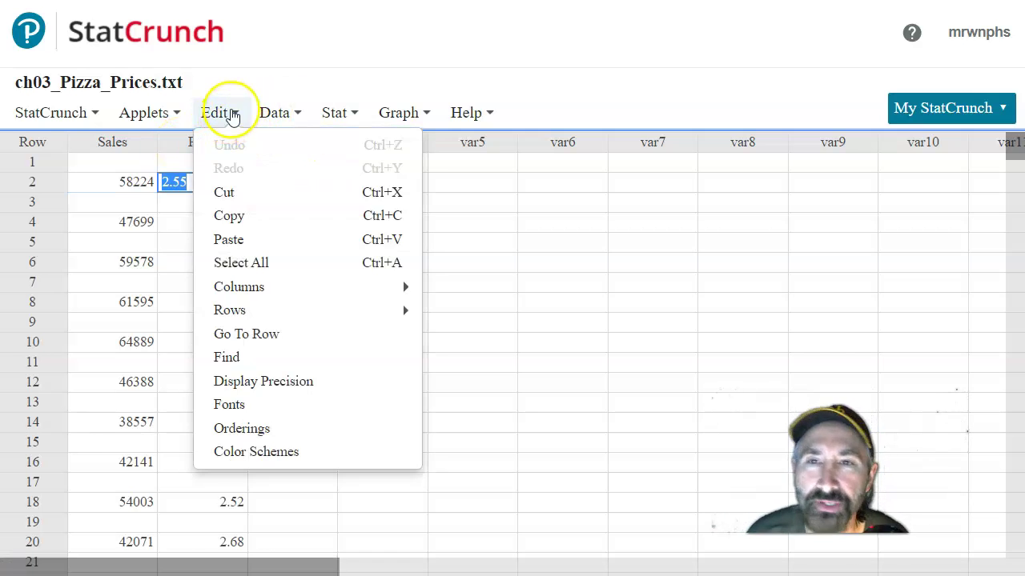
pyautogui.click(233, 117)
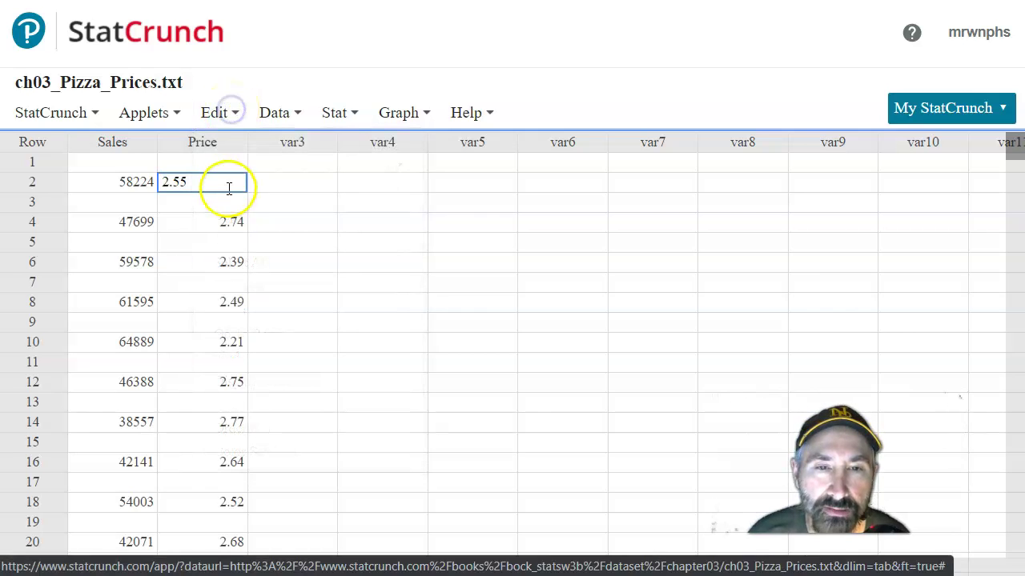
pyautogui.click(230, 116)
pyautogui.click(244, 264)
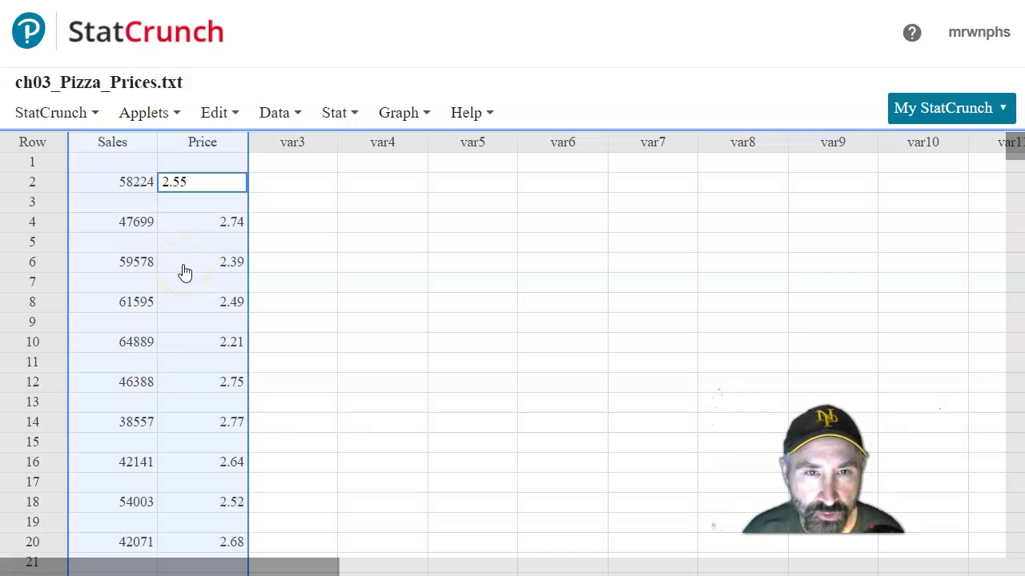
# Copy the selected data and dismiss the copy notice.
pyautogui.click(227, 112)
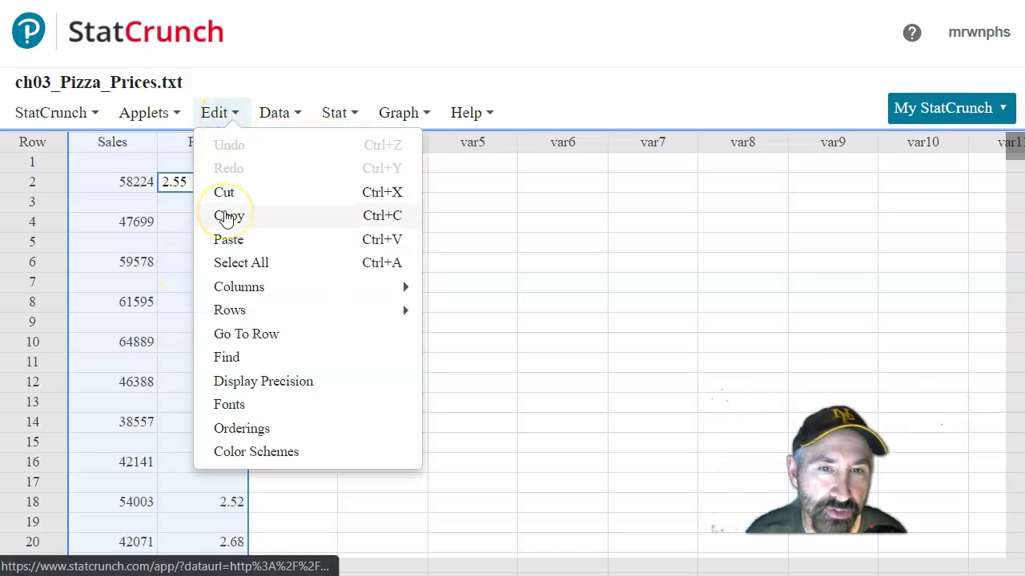
pyautogui.click(228, 216)
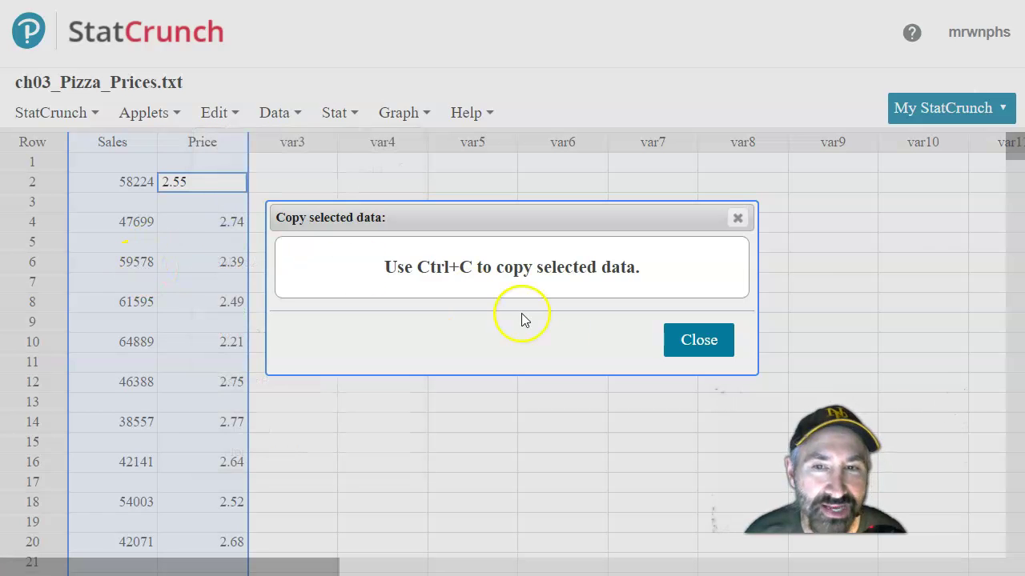
pyautogui.click(696, 352)
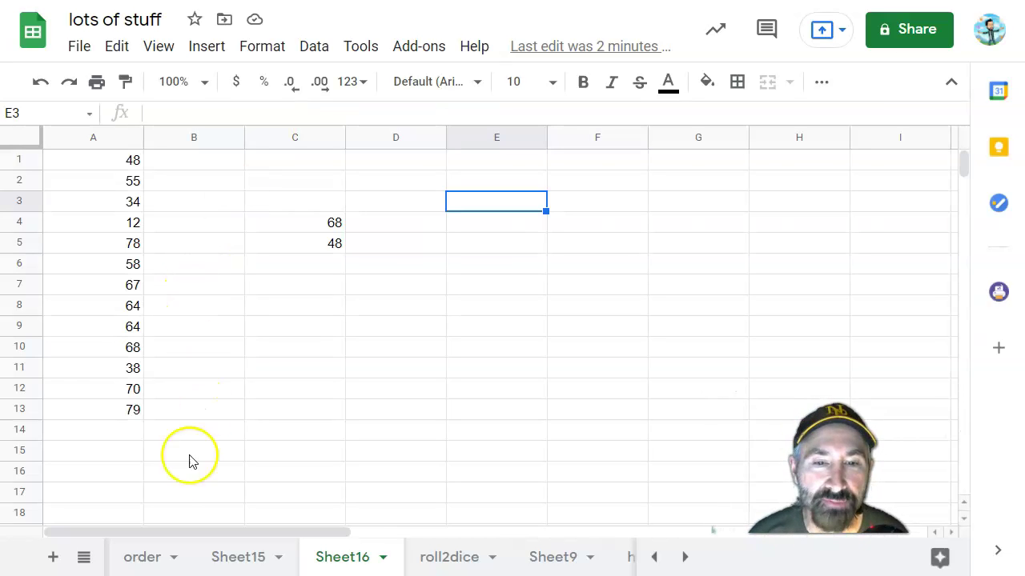
# Add a blank sheet to the workbook and rename it histExps1.
pyautogui.click(136, 559)
pyautogui.click(230, 557)
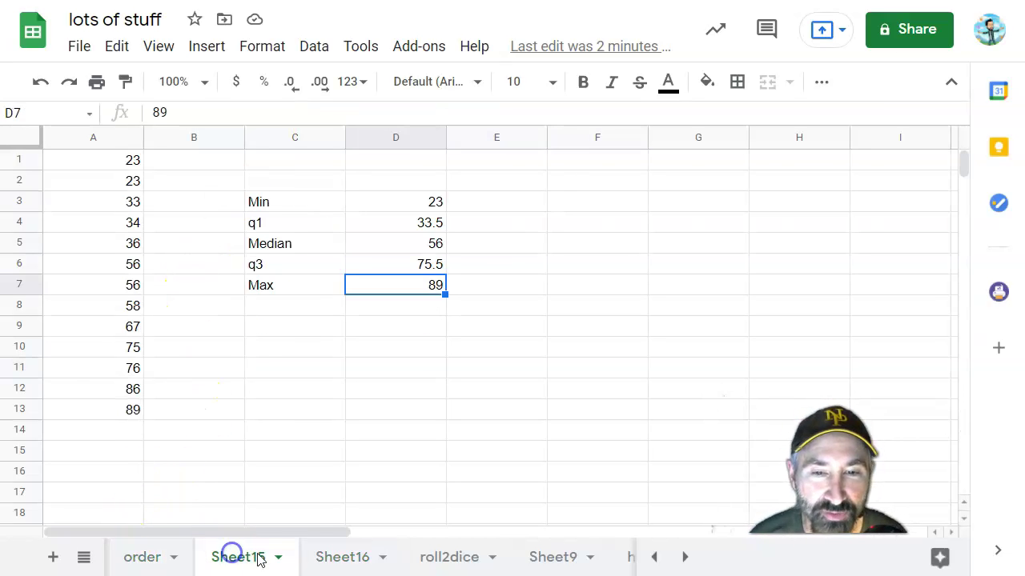
pyautogui.click(343, 557)
pyautogui.click(52, 558)
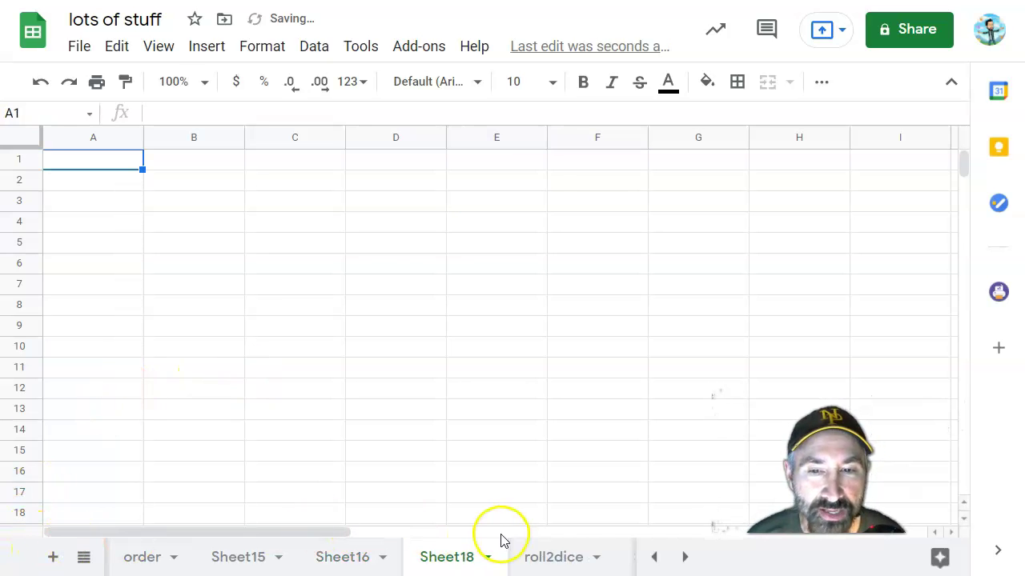
pyautogui.click(487, 557)
pyautogui.click(433, 306)
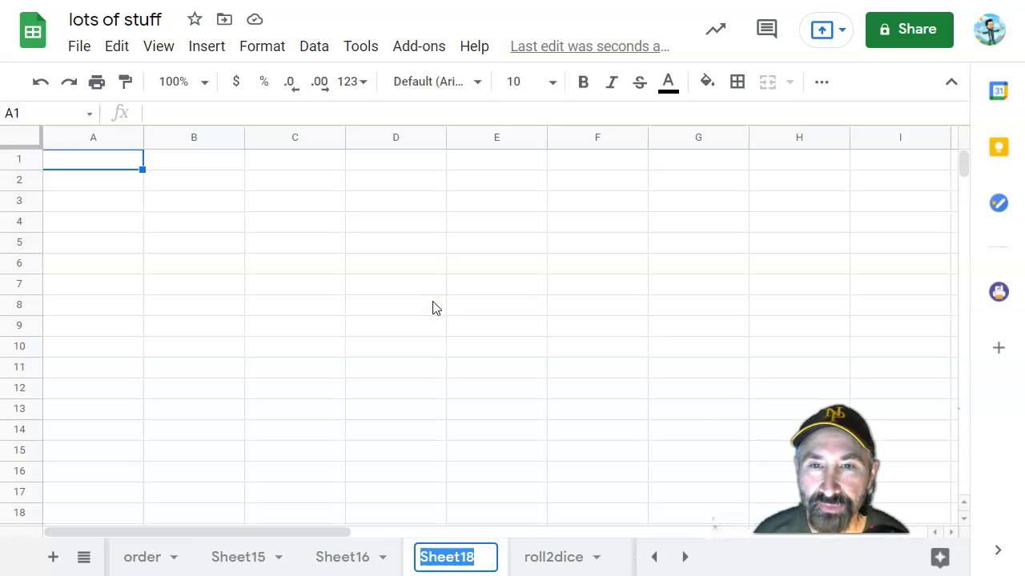
pyautogui.write('his')
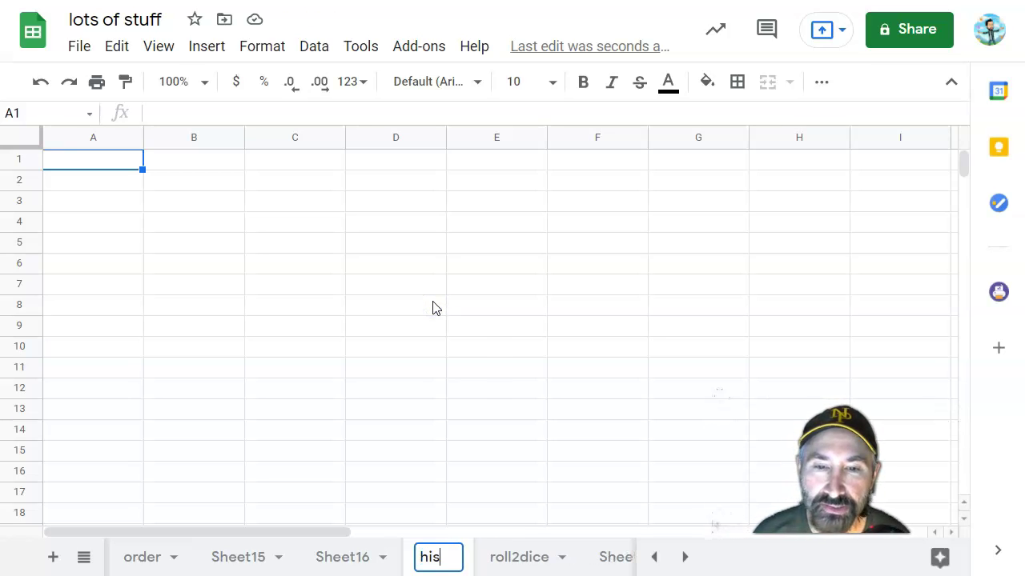
pyautogui.write('tExps1')
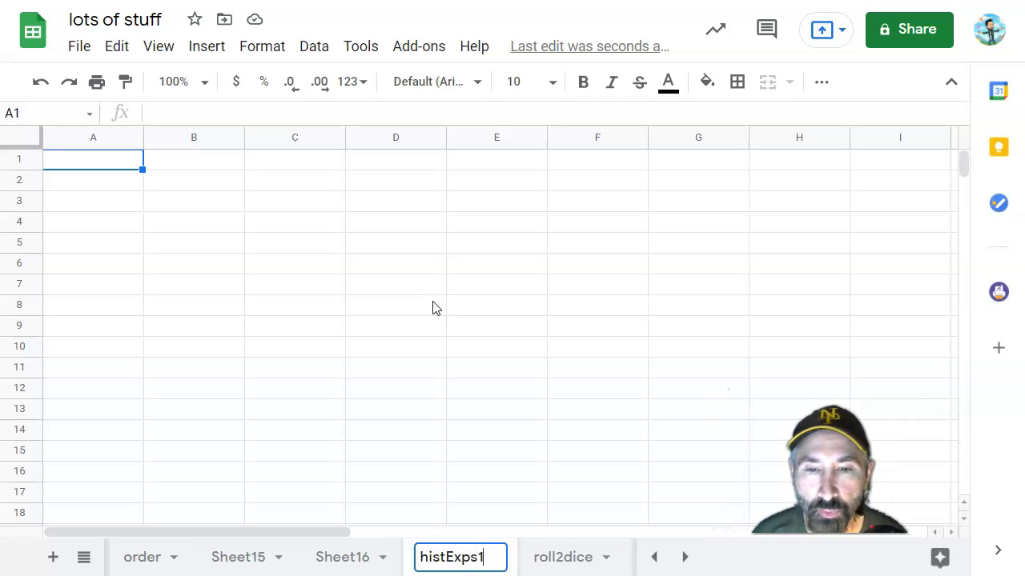
pyautogui.press('Return')
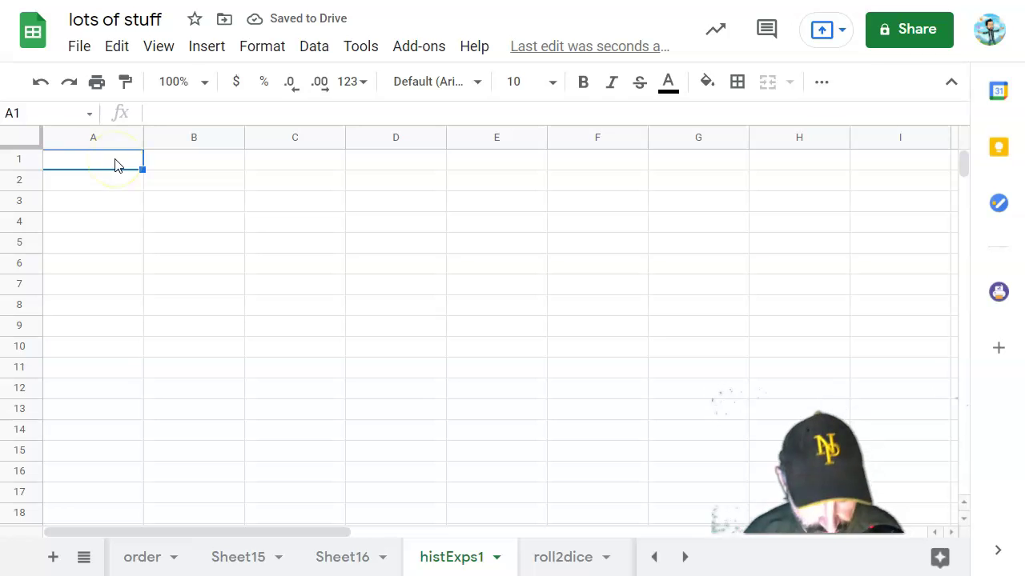
# Paste the Sales and Price data into histExps1, scroll through it, and return to the eText.
pyautogui.hotkey('ctrl', 'v')
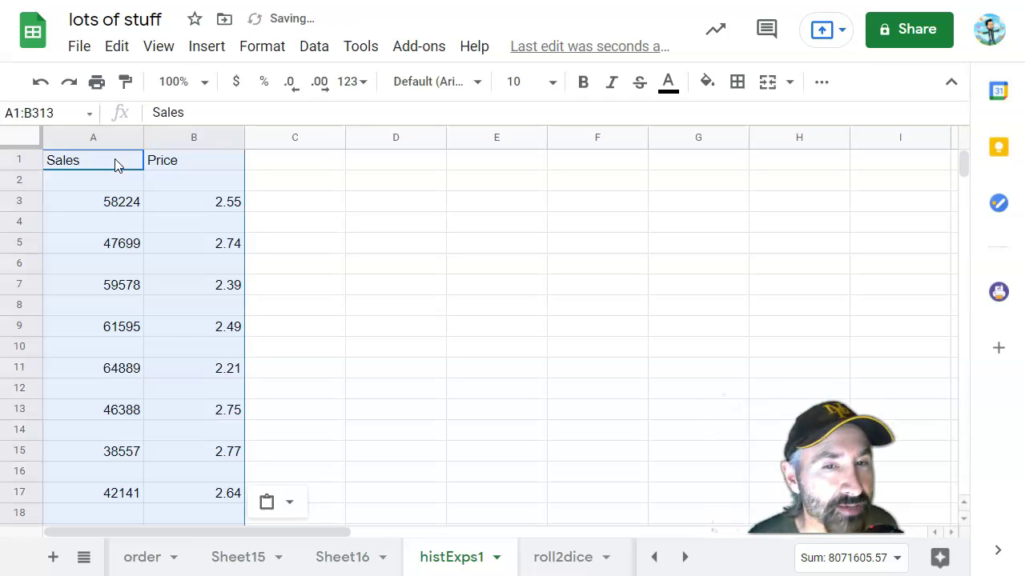
pyautogui.scroll(-20, 170, 306)
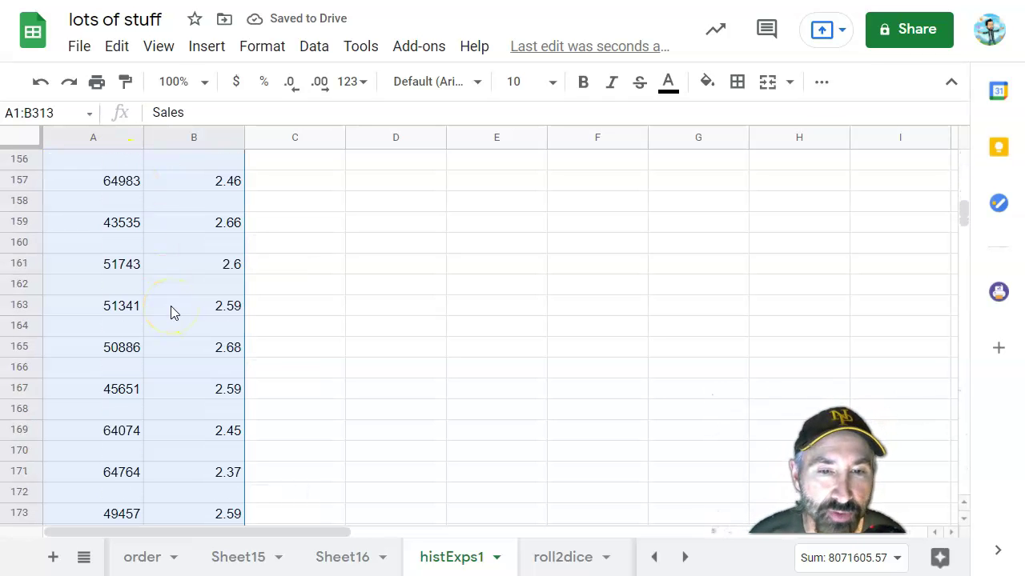
pyautogui.scroll(-20, 171, 306)
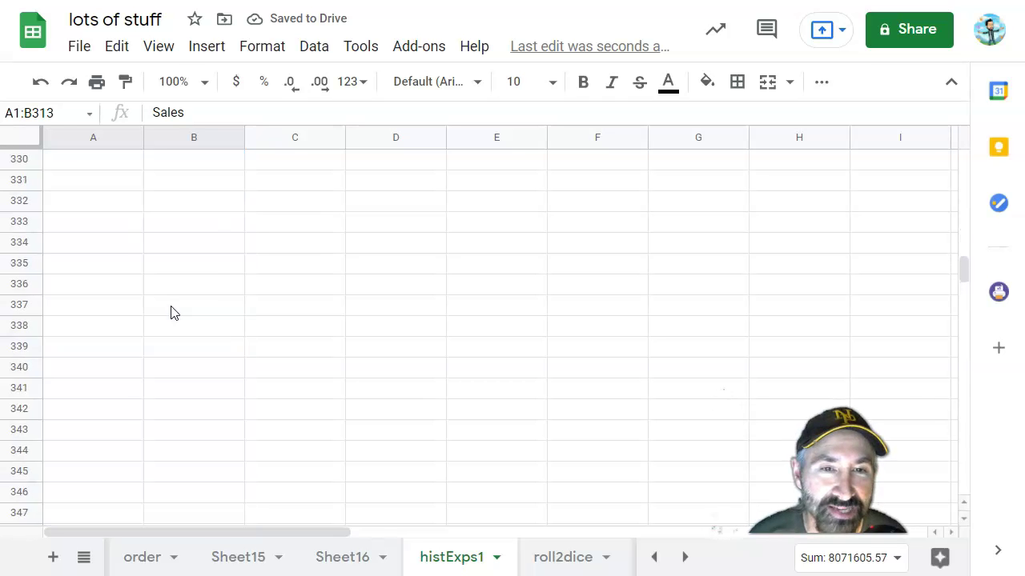
pyautogui.scroll(20, 171, 313)
pyautogui.hotkey('alt', 'Tab')
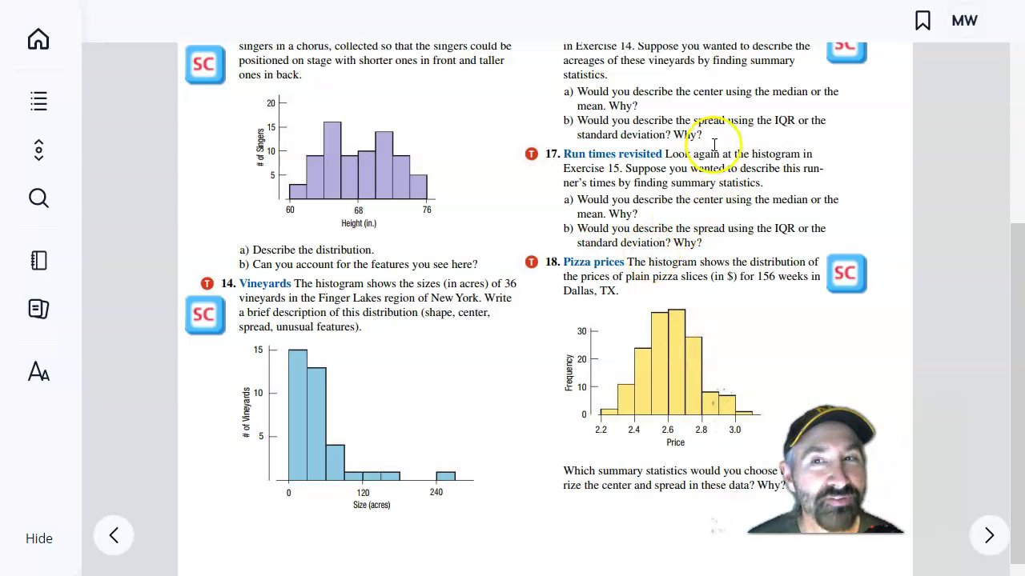
pyautogui.hotkey('alt', 'Tab')
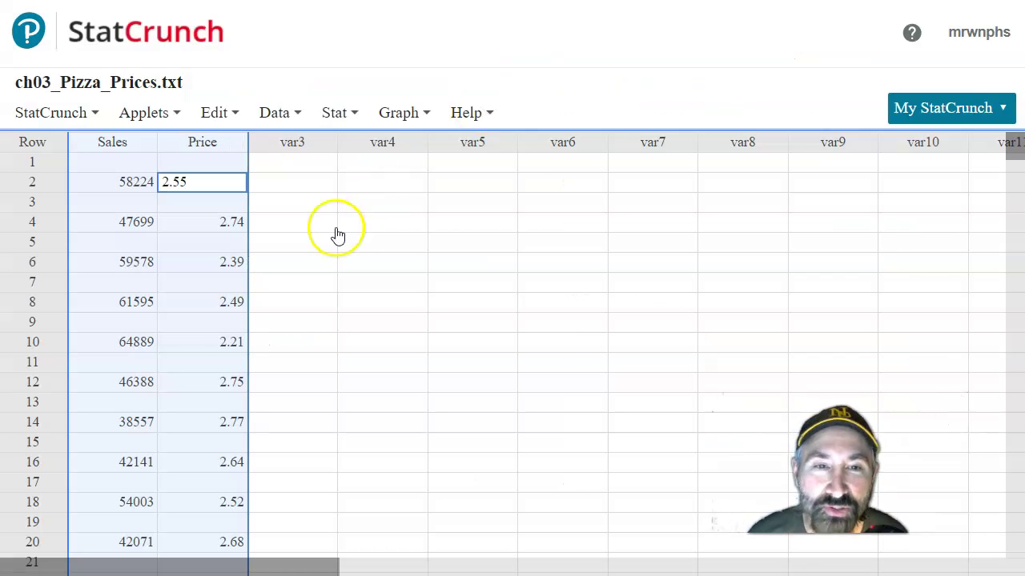
pyautogui.scroll(-5, 232, 340)
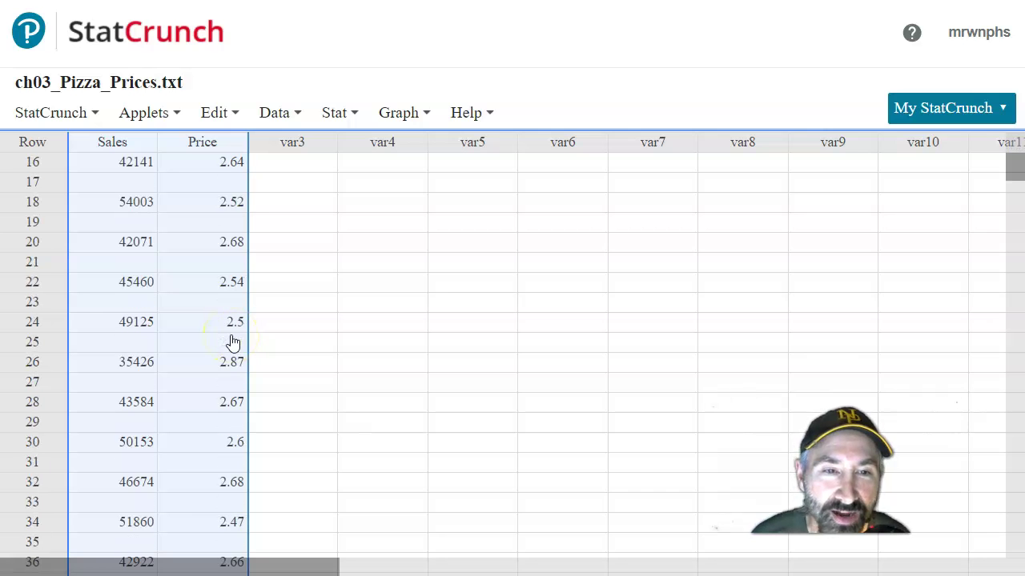
pyautogui.scroll(-20, 232, 342)
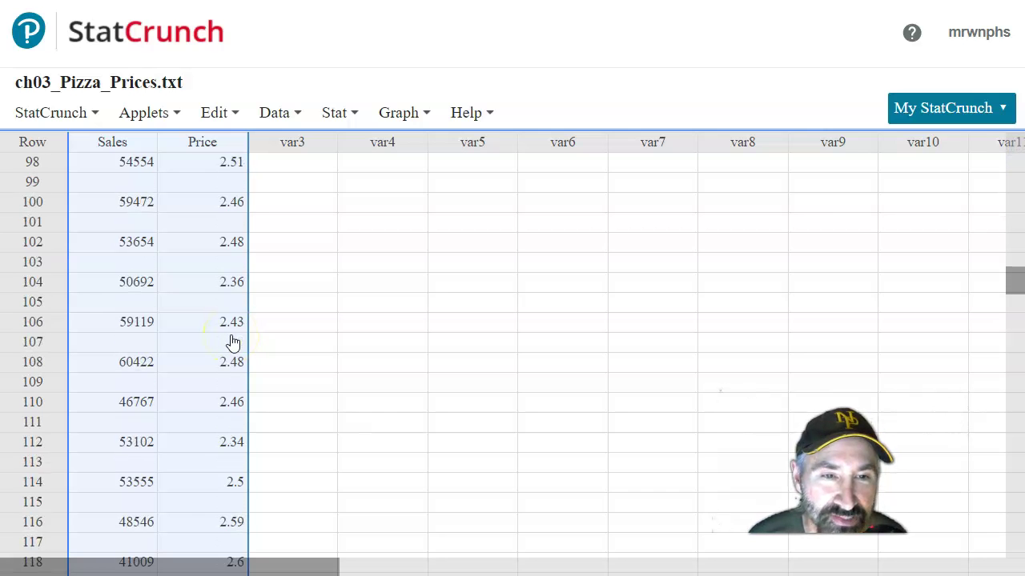
pyautogui.scroll(-8, 232, 342)
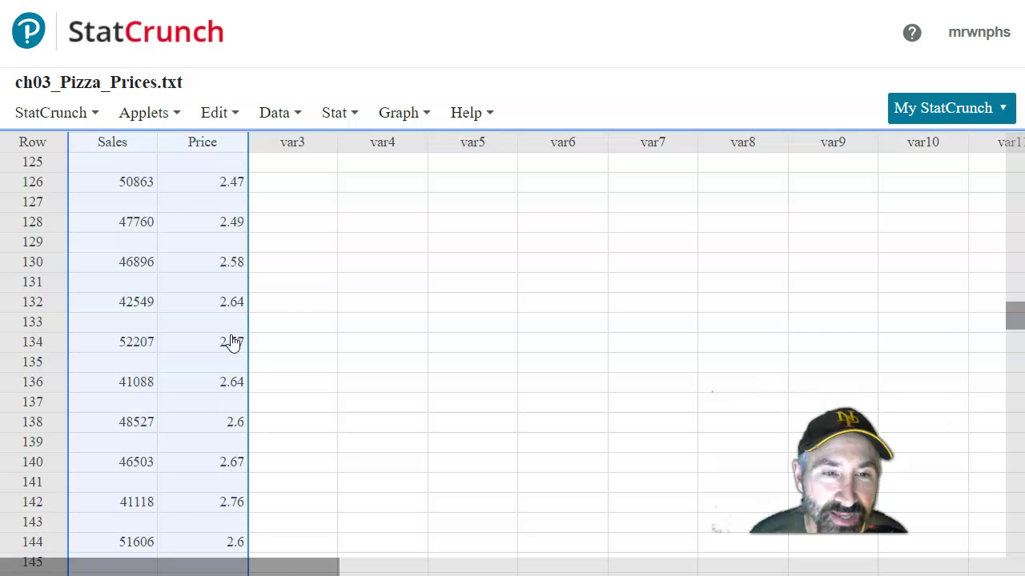
pyautogui.scroll(-4, 233, 343)
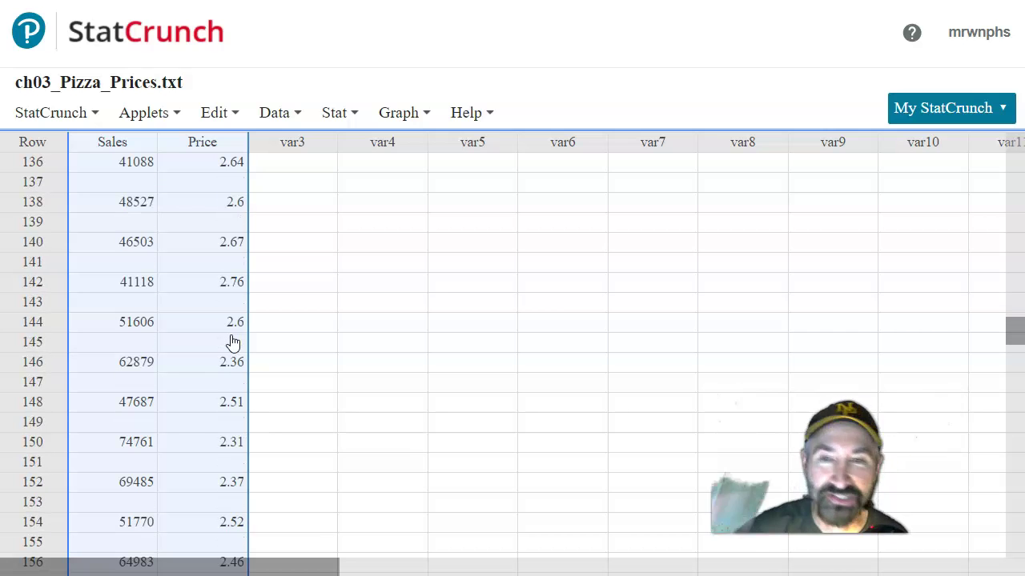
pyautogui.scroll(-4, 232, 342)
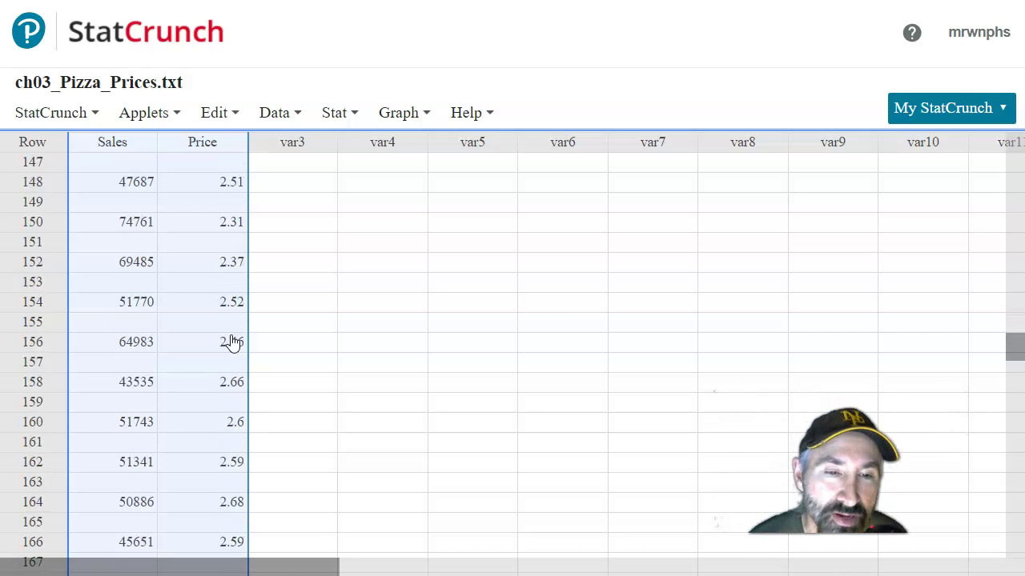
pyautogui.scroll(-16, 232, 343)
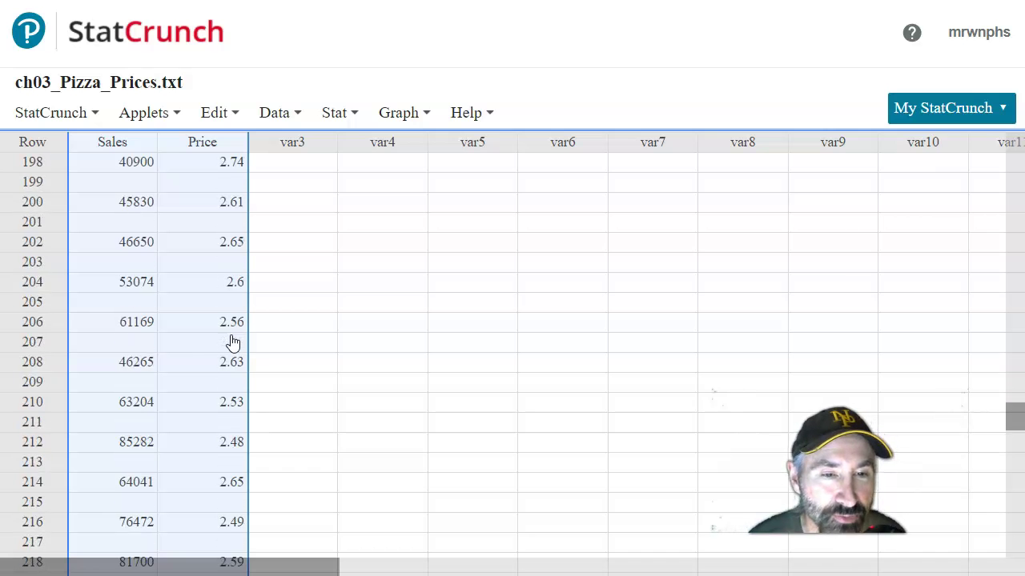
pyautogui.scroll(-16, 232, 343)
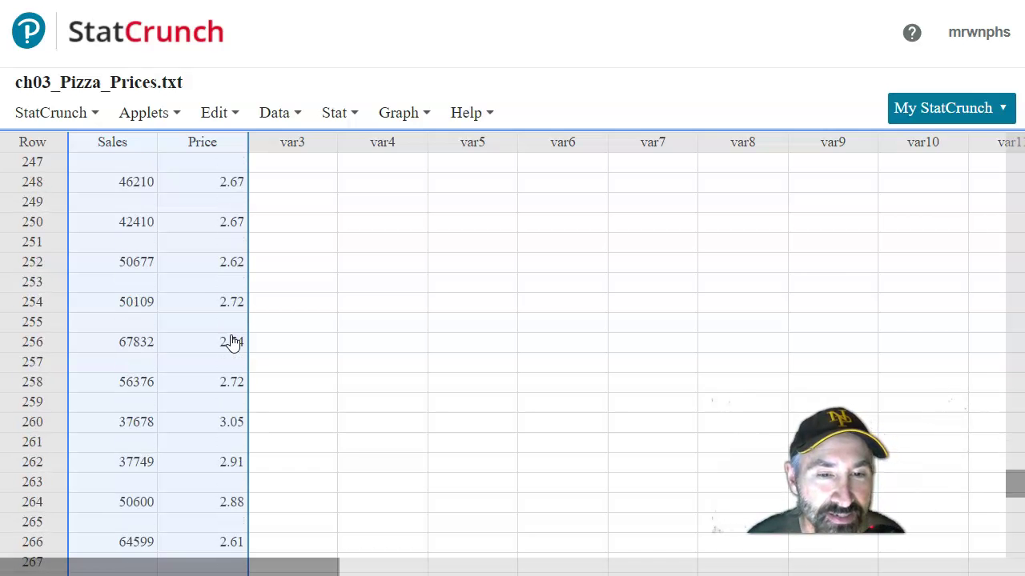
pyautogui.scroll(-9, 232, 343)
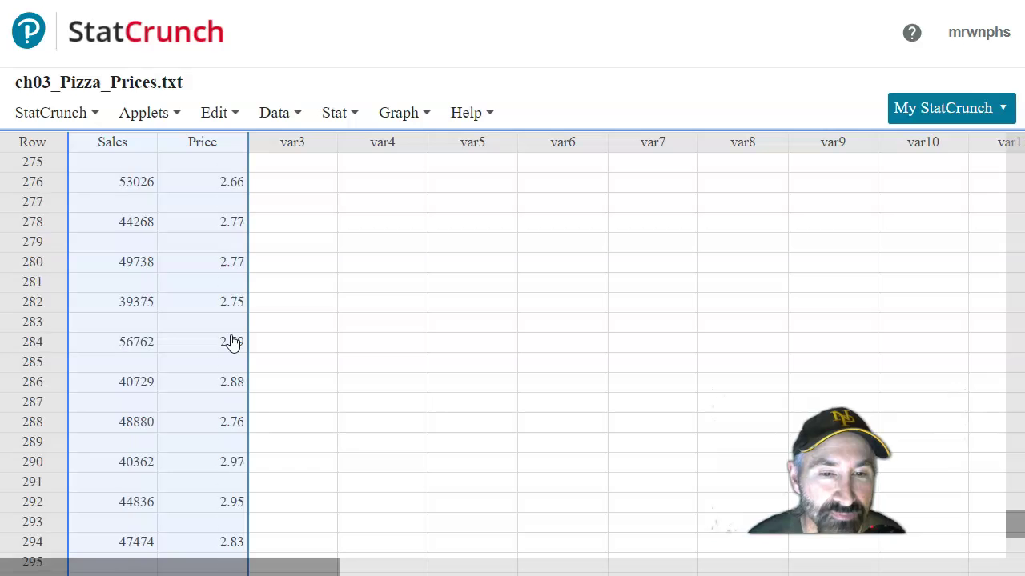
pyautogui.scroll(-10, 232, 342)
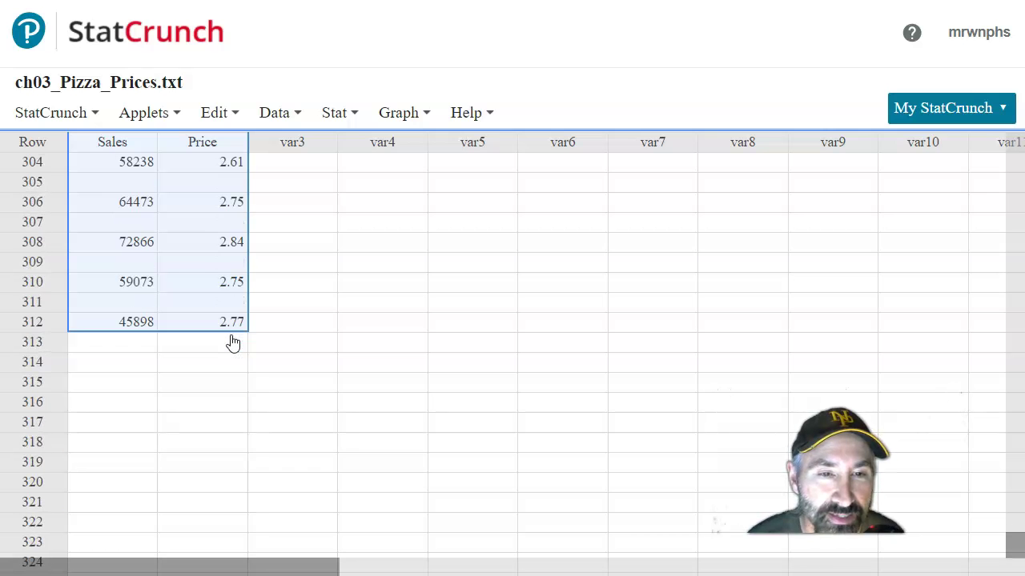
pyautogui.scroll(20, 232, 342)
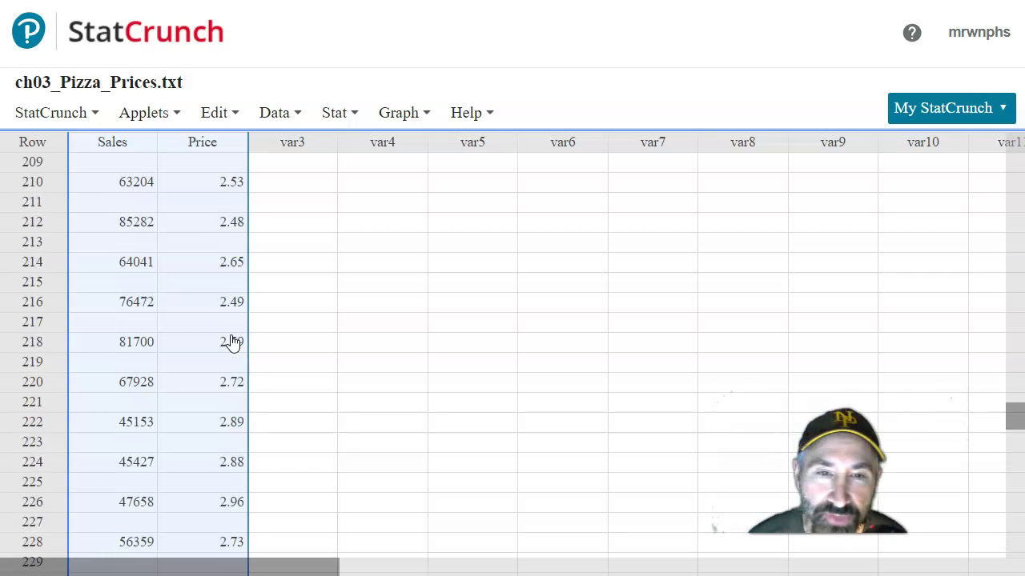
pyautogui.scroll(20, 232, 342)
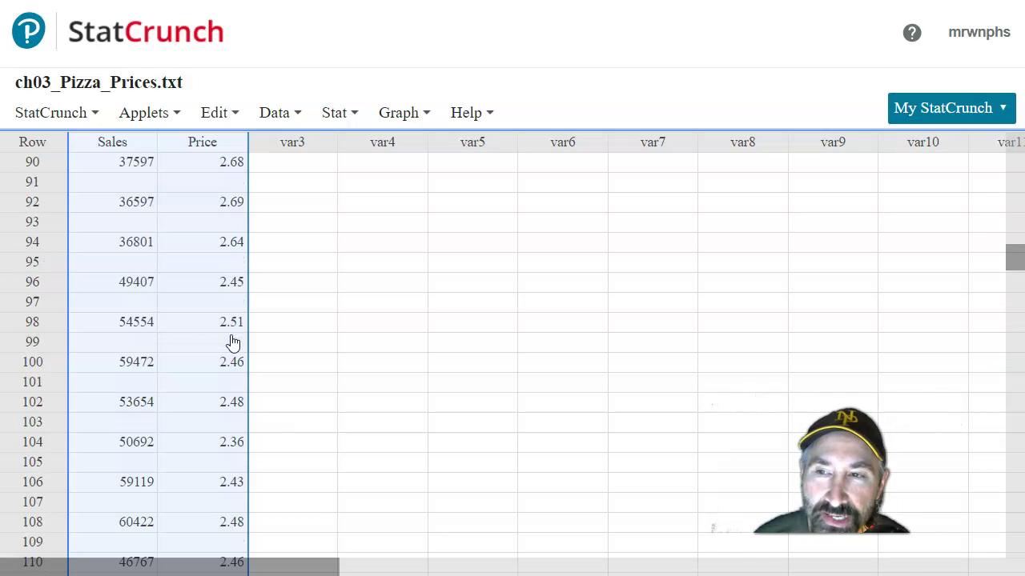
pyautogui.scroll(20, 232, 343)
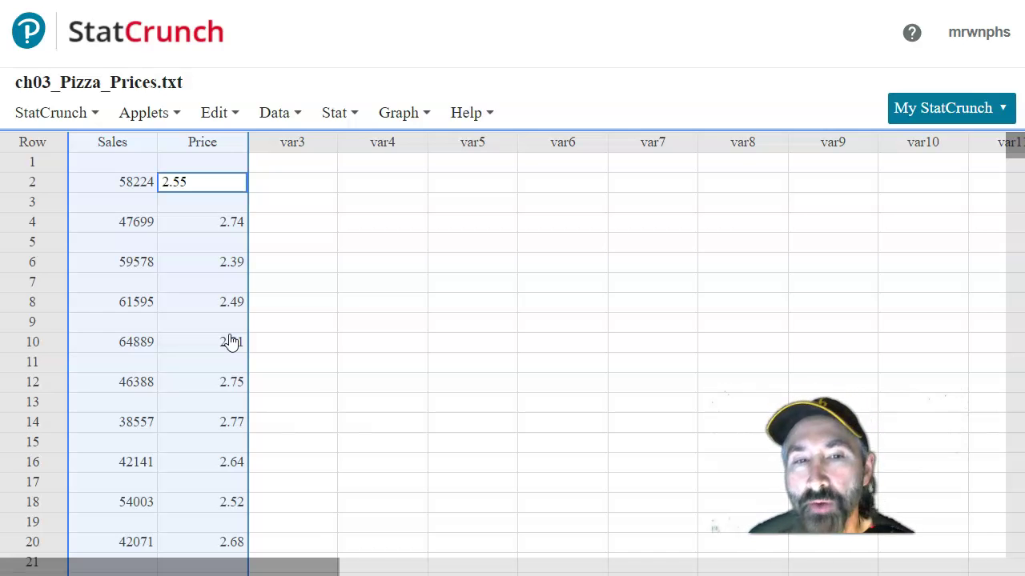
pyautogui.click(195, 320)
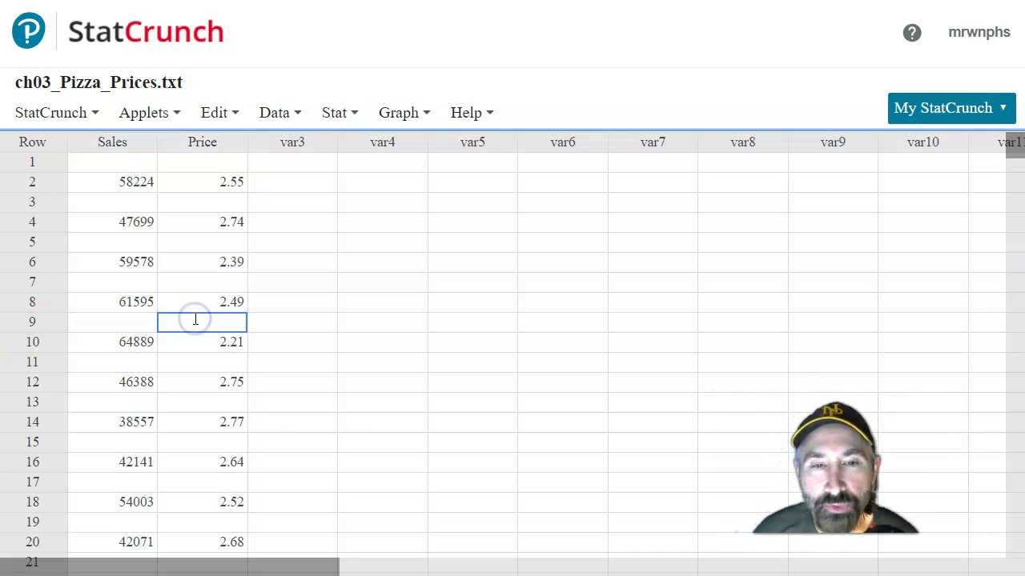
pyautogui.scroll(-10, 232, 456)
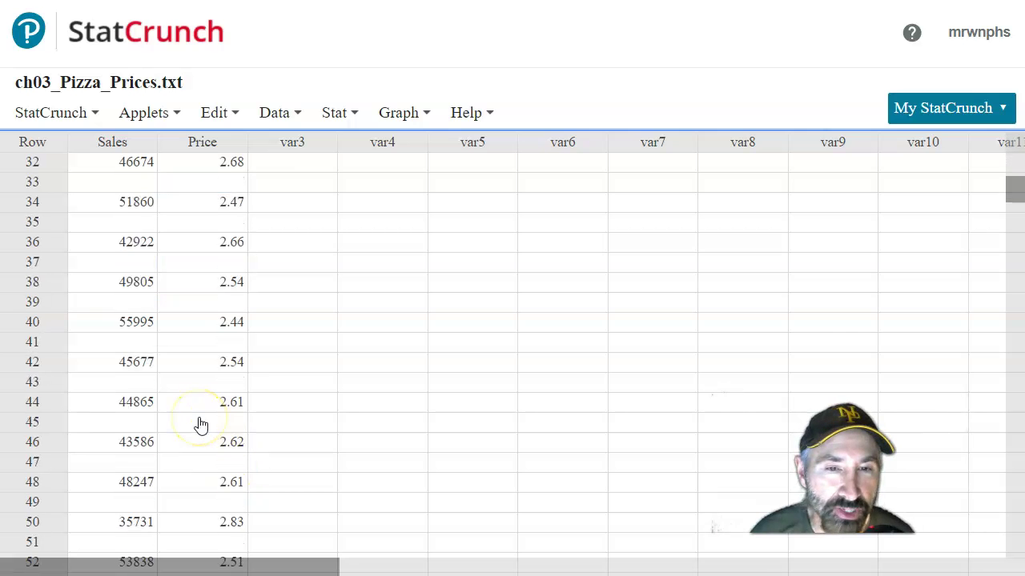
pyautogui.scroll(-5, 201, 426)
pyautogui.scroll(15, 201, 426)
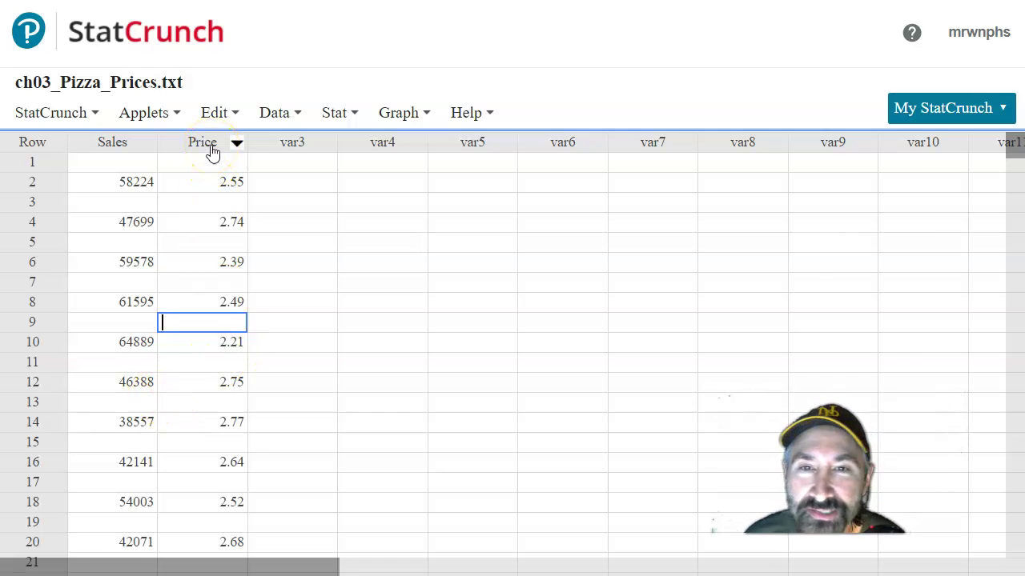
# Paste the data again, select the Price column B, and insert a chart of it.
pyautogui.hotkey('alt', 'Tab')
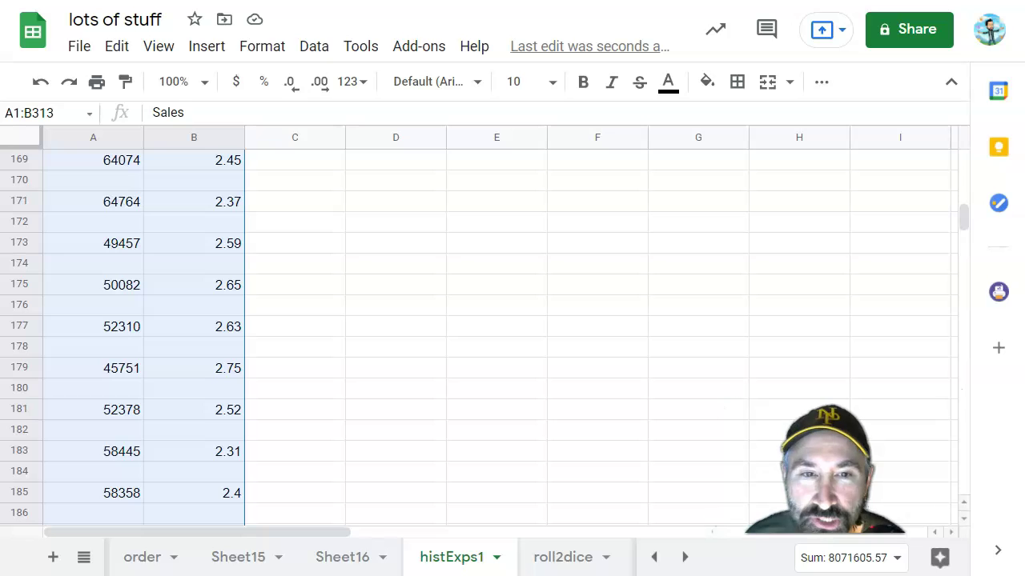
pyautogui.hotkey('ctrl', 'v')
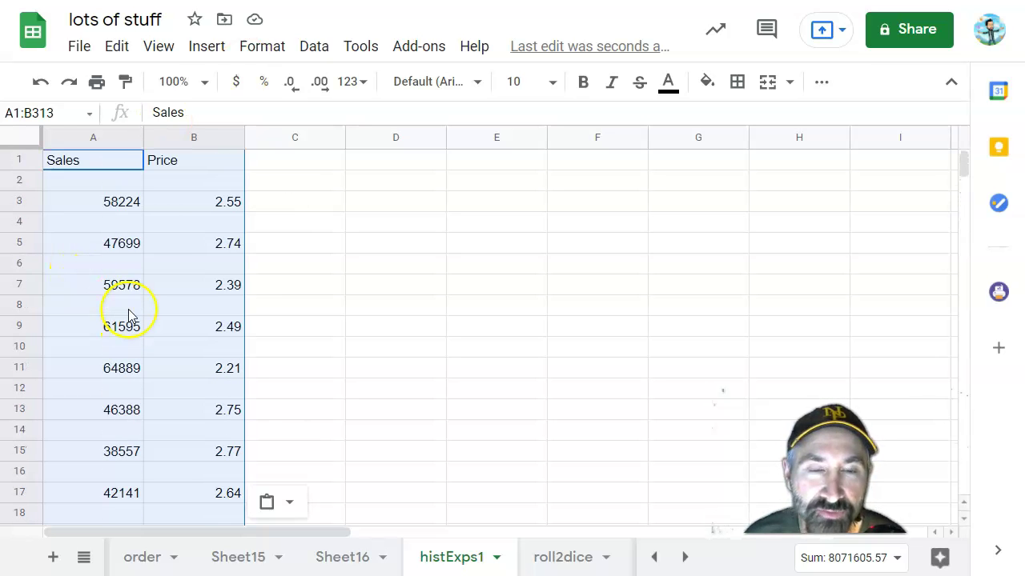
pyautogui.click(152, 205)
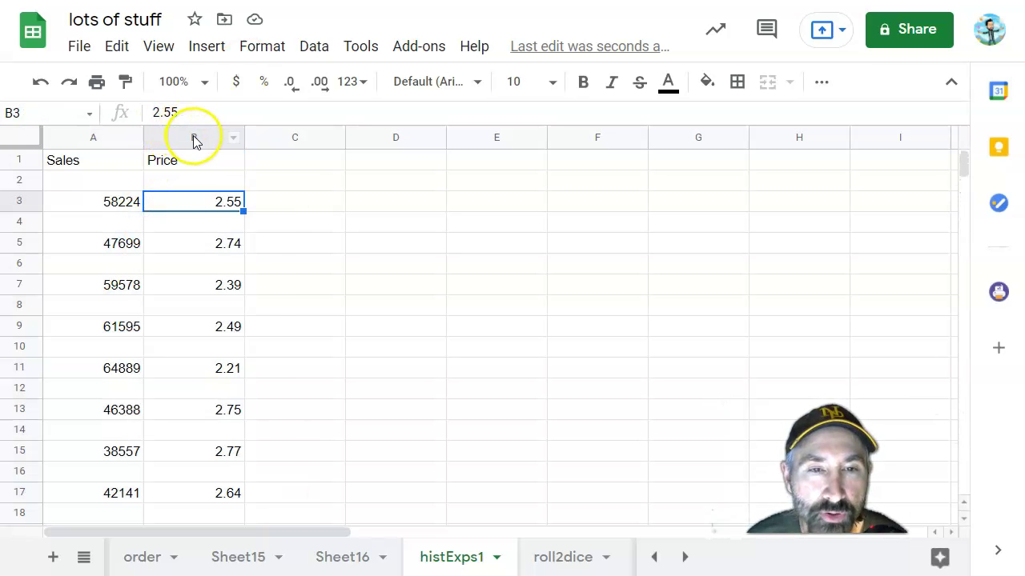
pyautogui.click(193, 137)
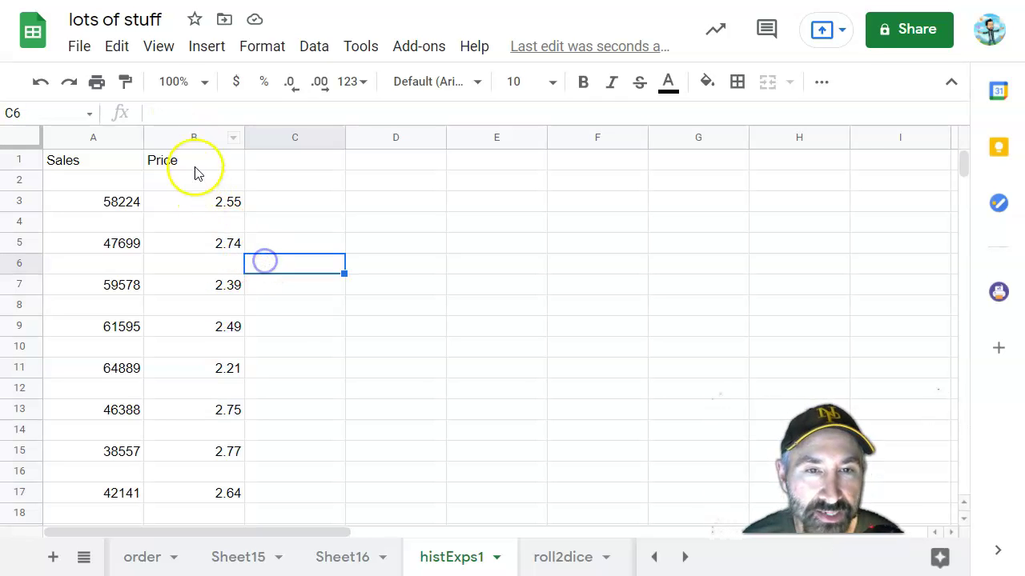
pyautogui.click(193, 137)
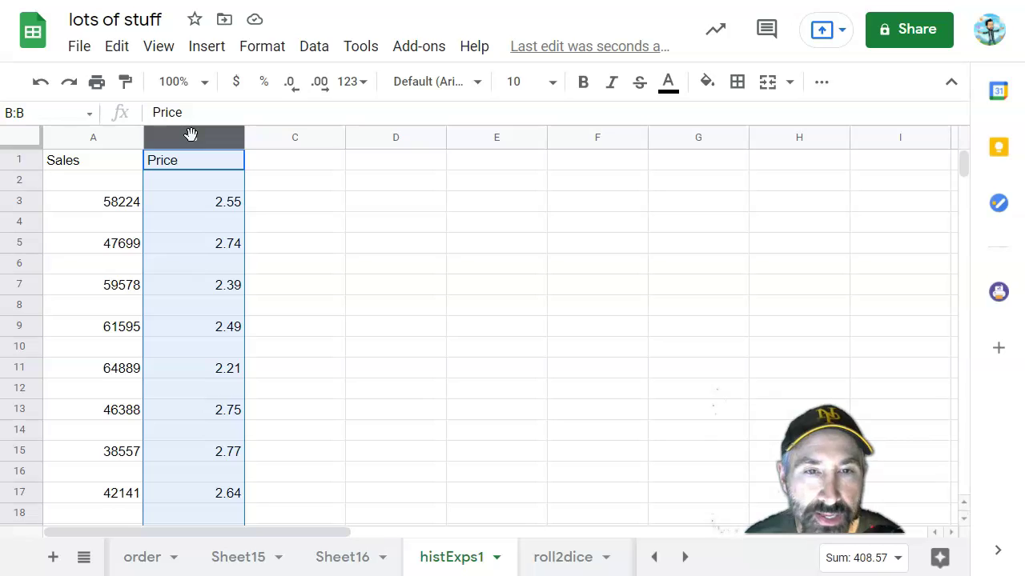
pyautogui.click(206, 46)
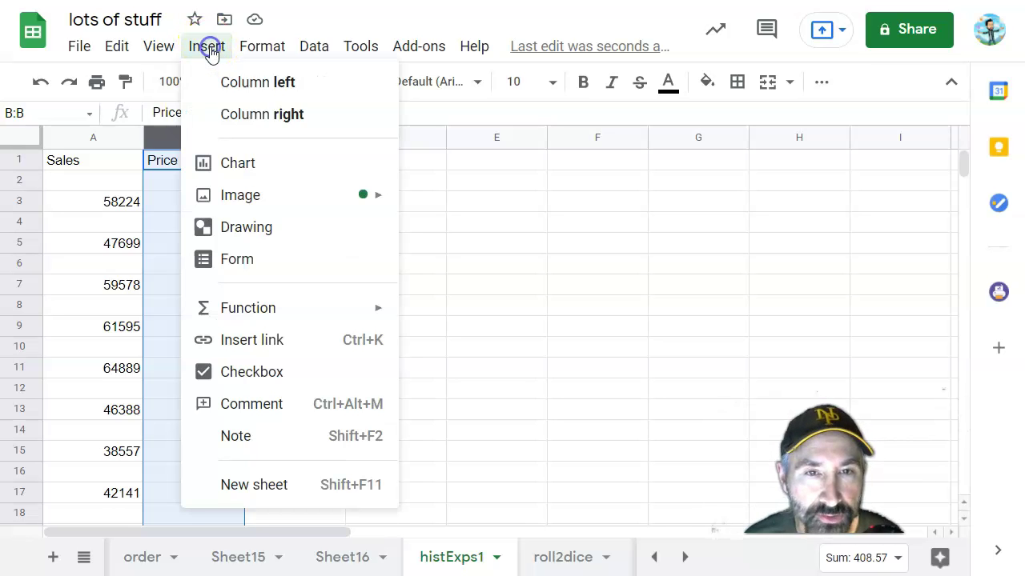
pyautogui.click(273, 164)
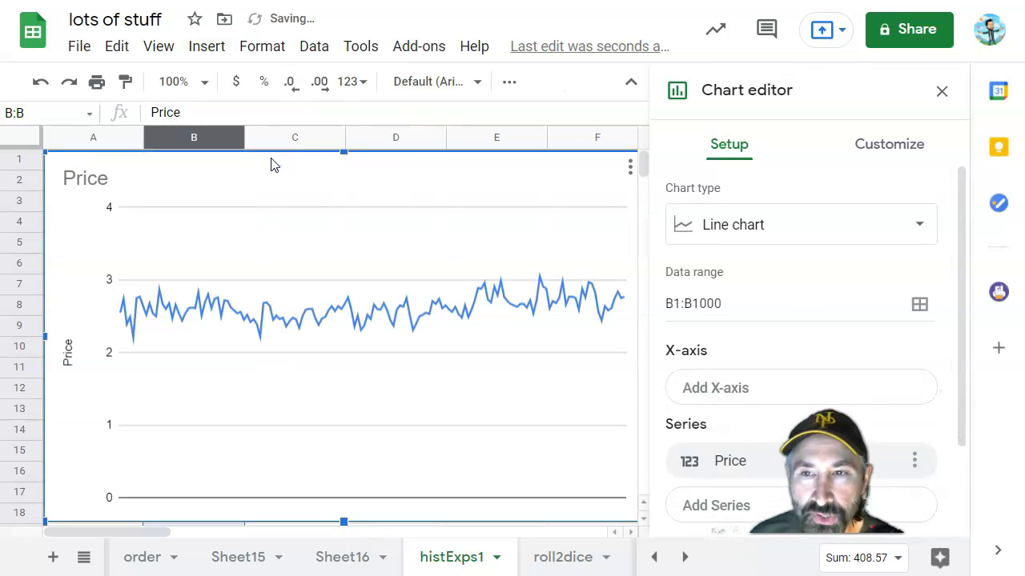
# Change the Price chart type from line to Histogram chart.
pyautogui.click(331, 236)
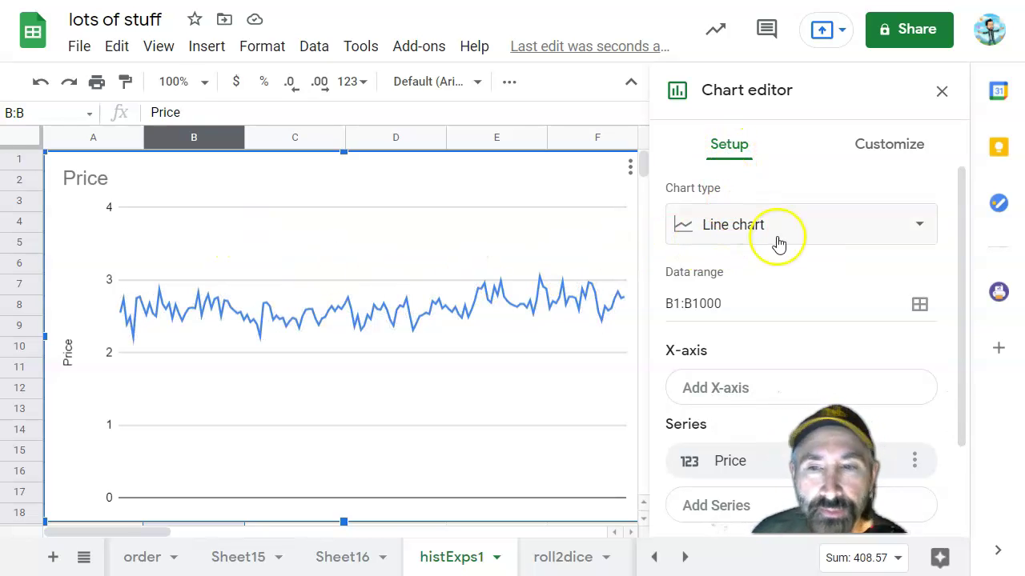
pyautogui.click(812, 231)
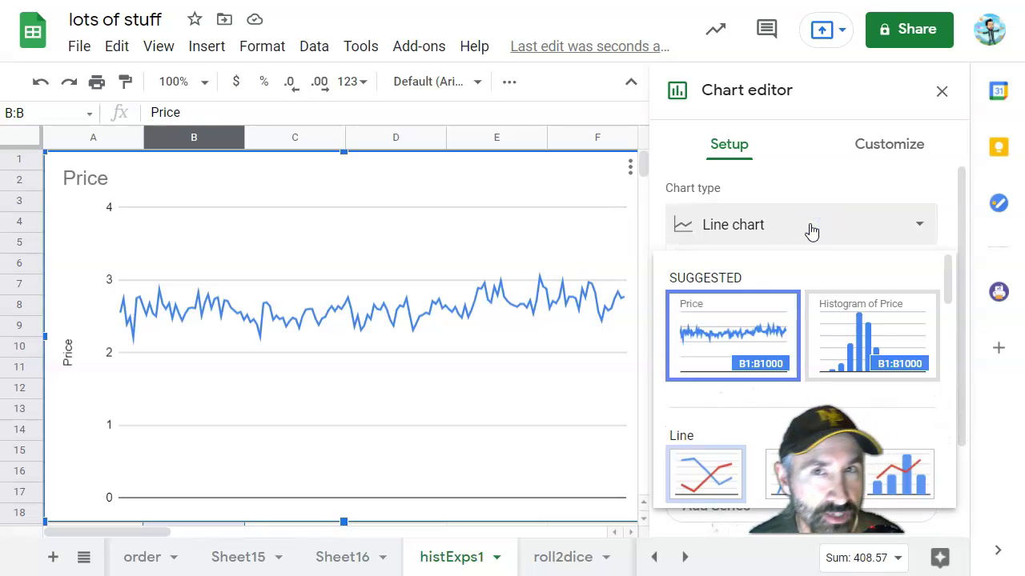
pyautogui.scroll(-2, 813, 232)
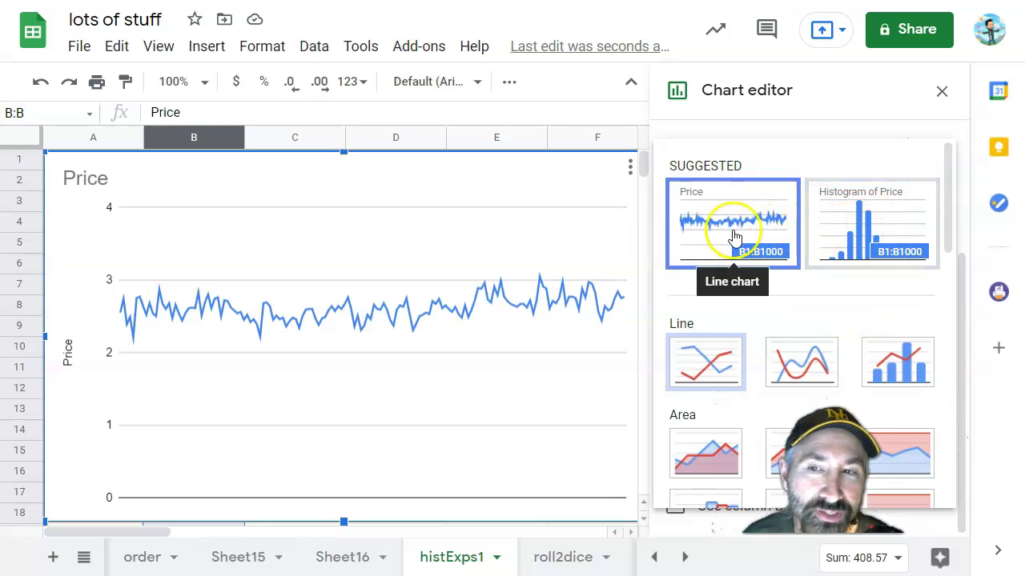
pyautogui.scroll(-9, 805, 231)
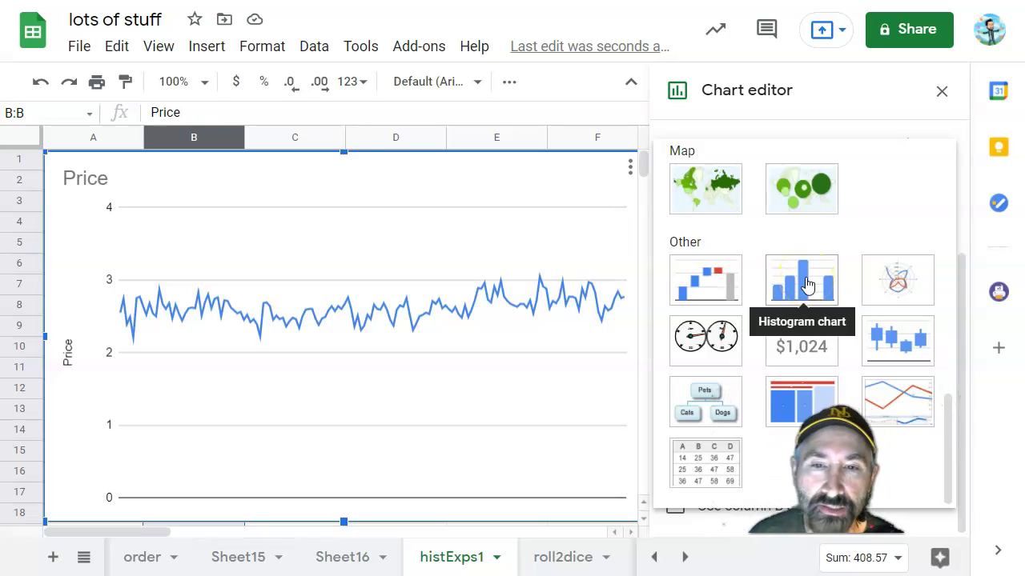
pyautogui.click(803, 281)
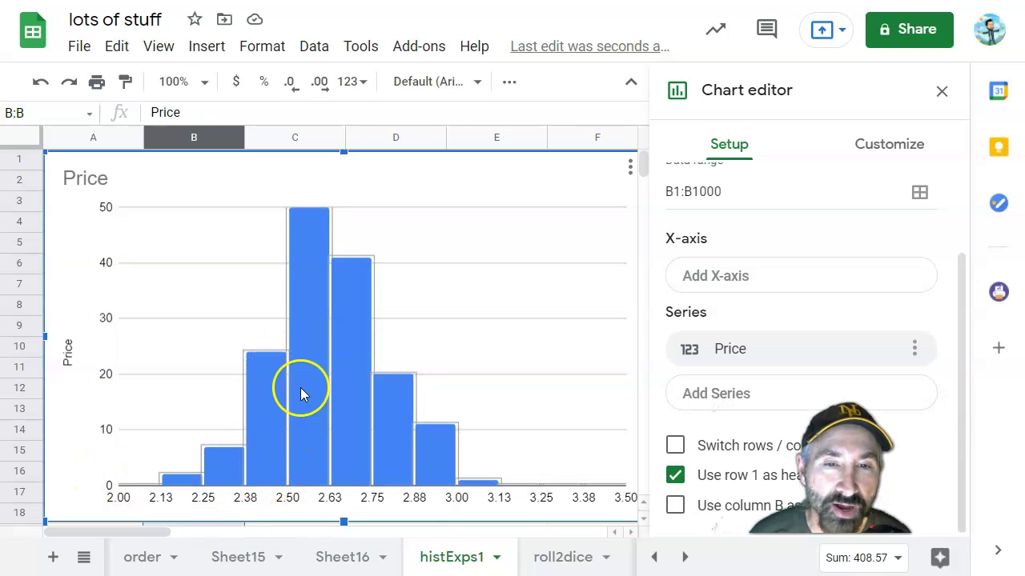
pyautogui.click(308, 214)
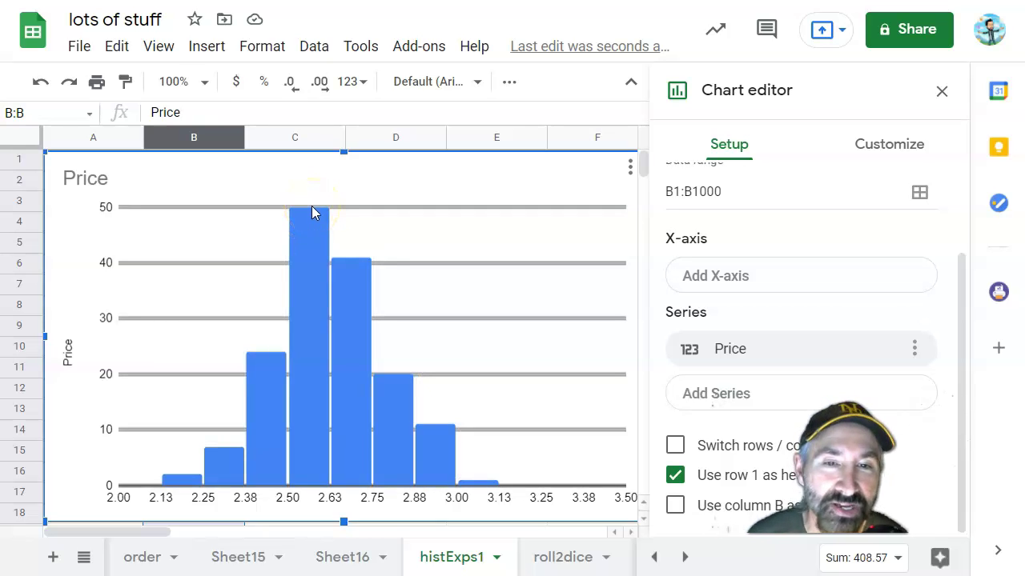
pyautogui.click(286, 472)
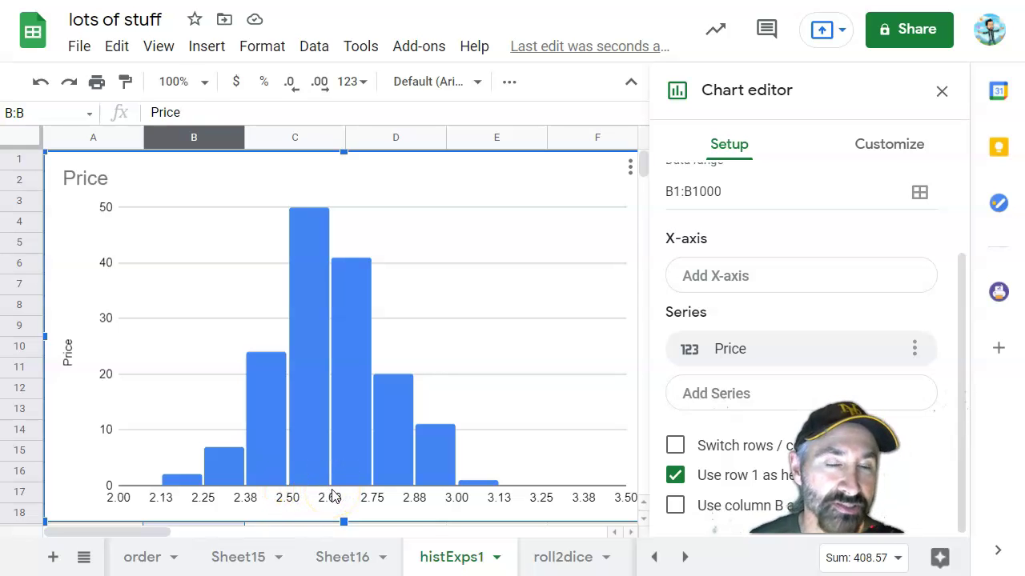
pyautogui.click(69, 350)
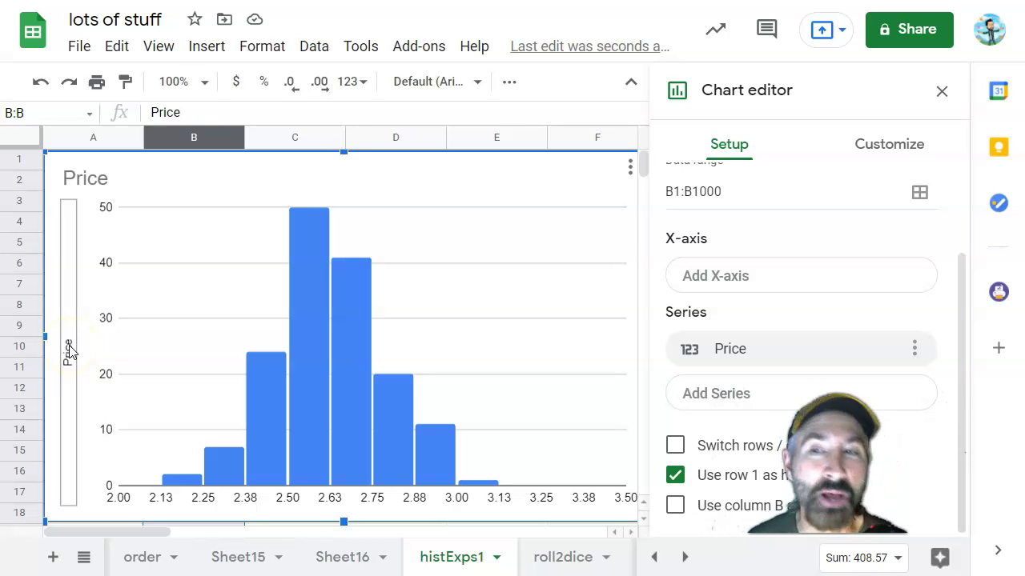
# In Customize > Chart & axis titles, delete the Price text from the vertical axis title.
pyautogui.click(874, 142)
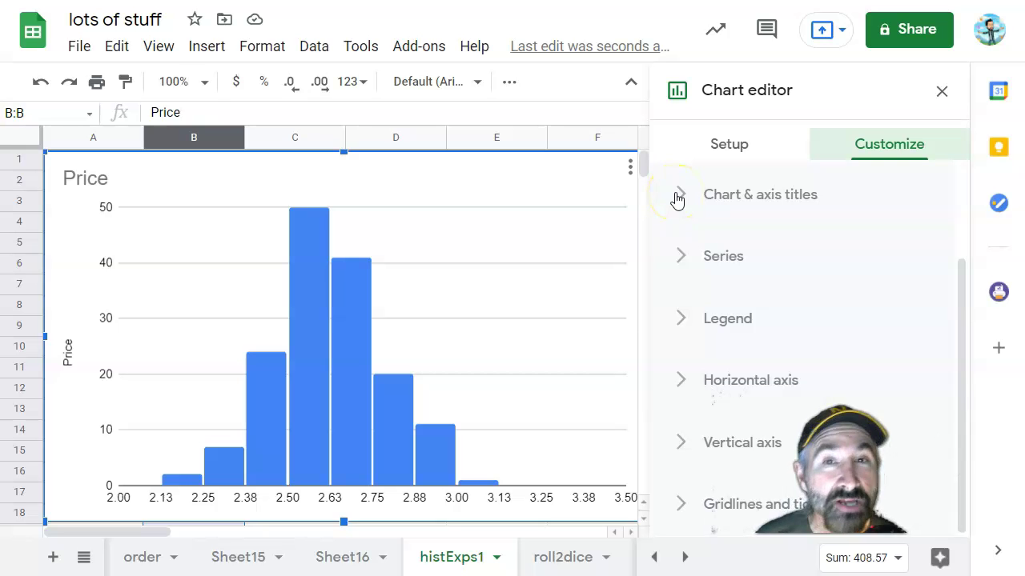
pyautogui.click(678, 198)
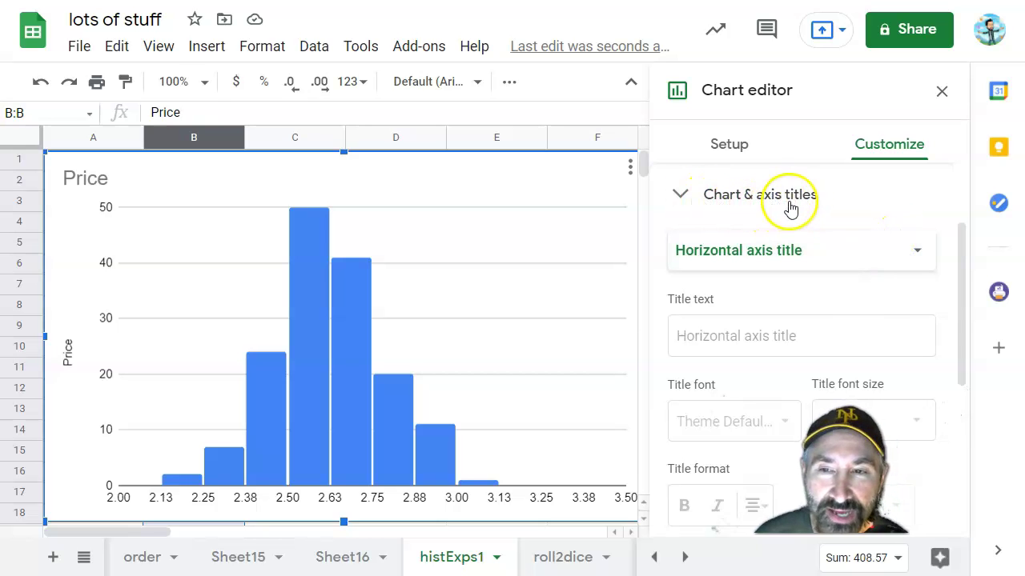
pyautogui.click(911, 252)
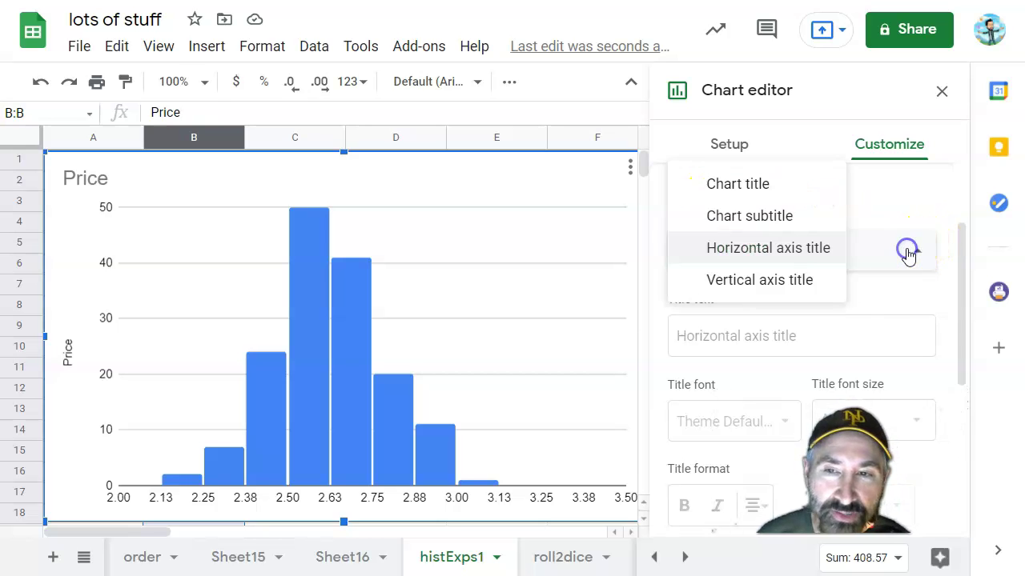
pyautogui.click(810, 254)
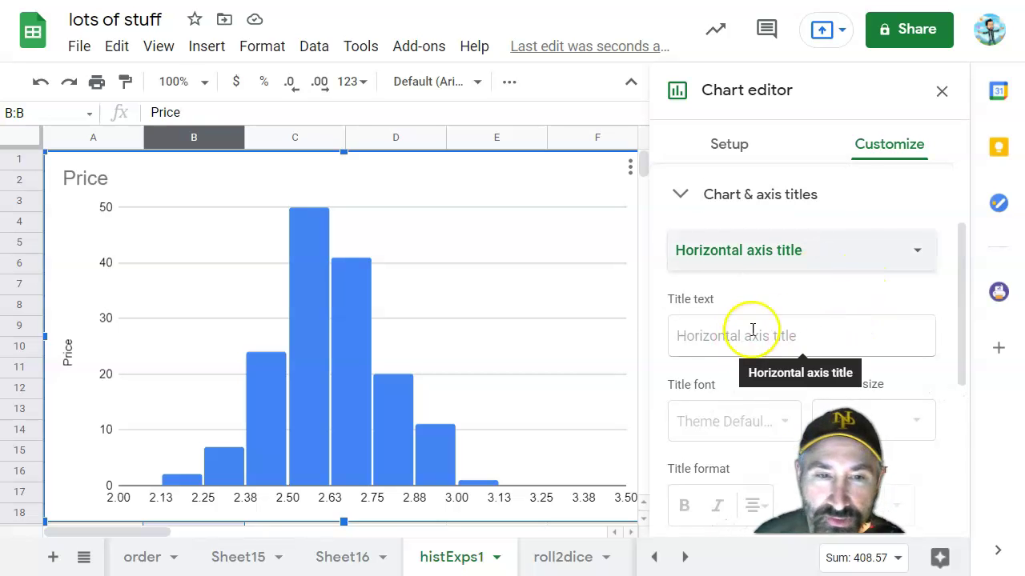
pyautogui.click(913, 249)
pyautogui.click(807, 279)
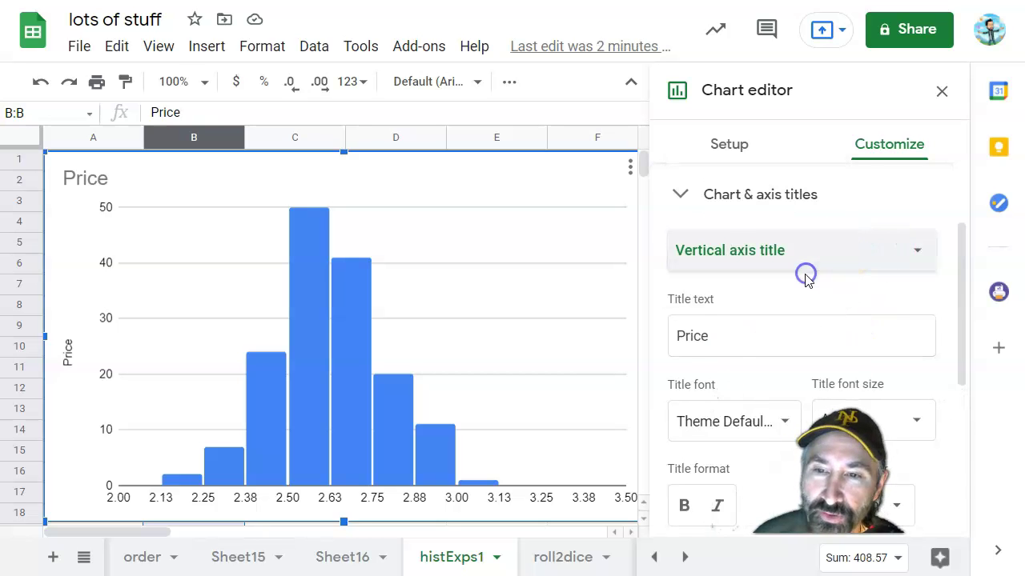
pyautogui.click(728, 336)
pyautogui.press('BackSpace')
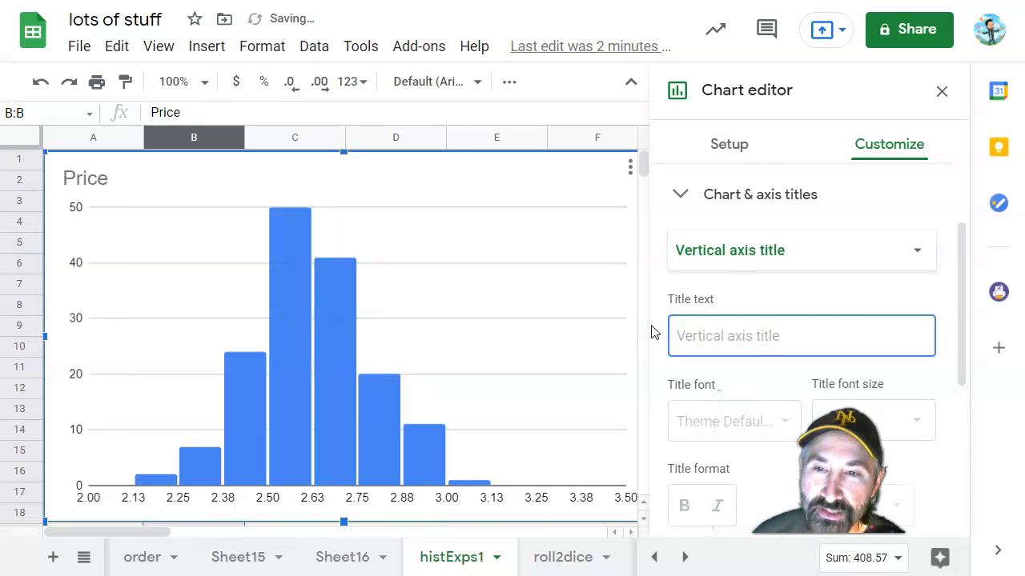
# Title the horizontal axis Price and the vertical axis Frequency.
pyautogui.click(890, 265)
pyautogui.click(786, 218)
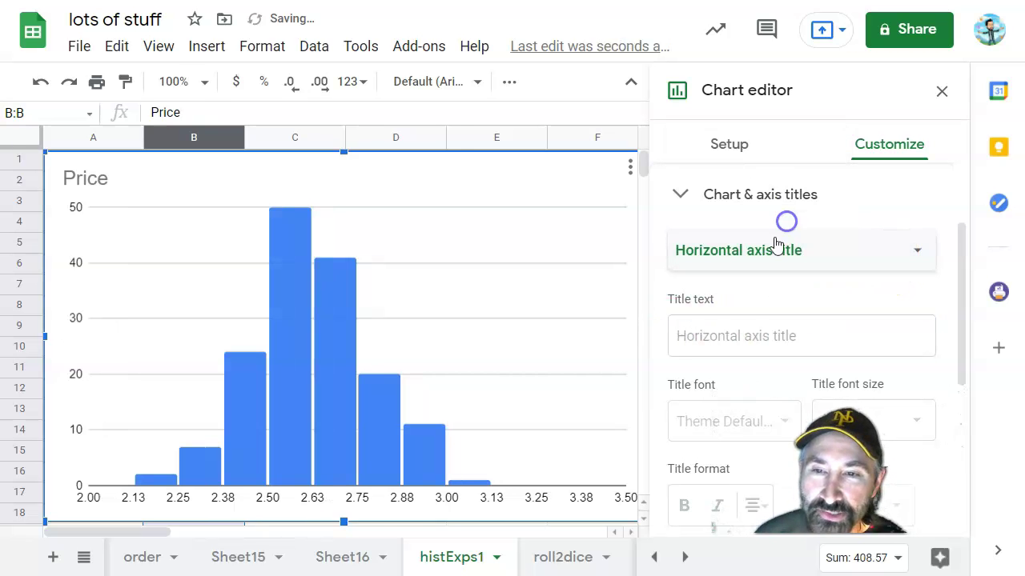
pyautogui.click(730, 329)
pyautogui.write('Pric')
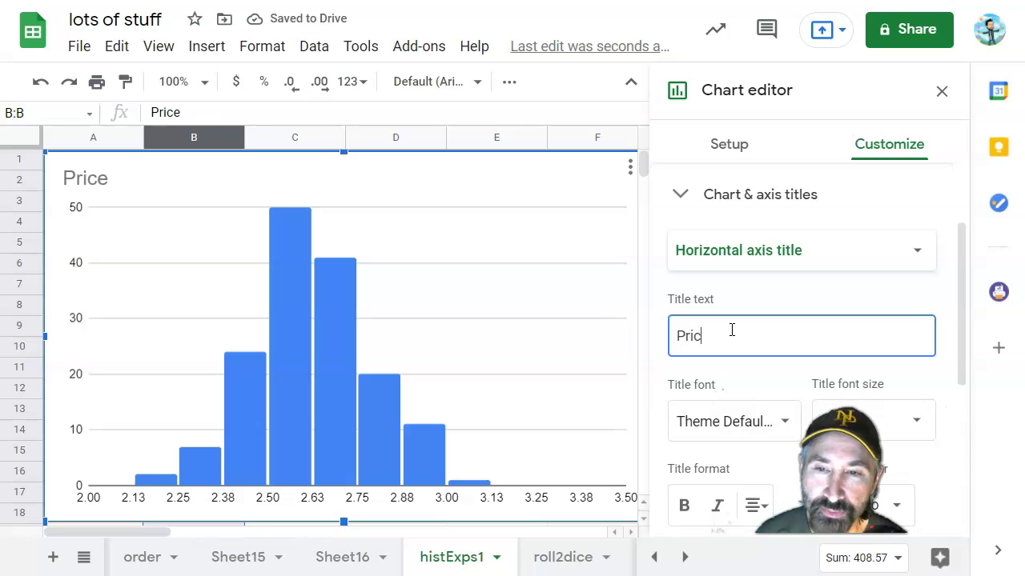
pyautogui.write('e')
pyautogui.click(851, 270)
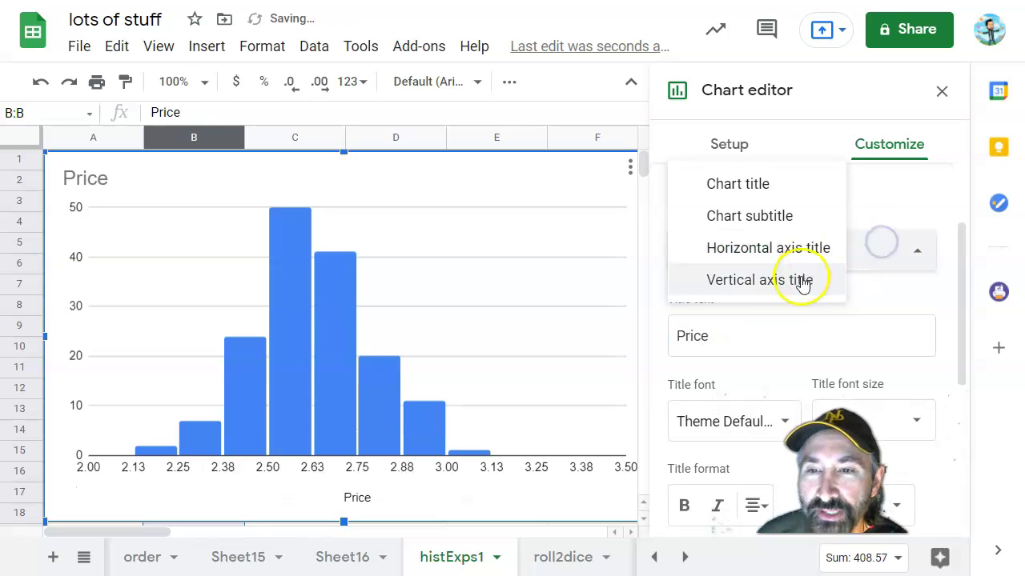
pyautogui.click(800, 279)
pyautogui.click(799, 337)
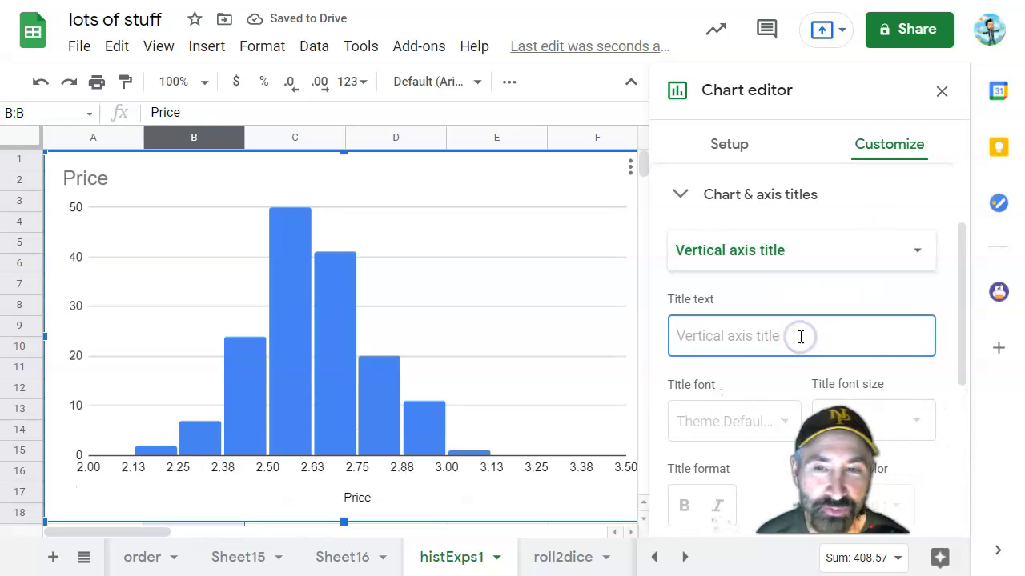
pyautogui.write('Frequency')
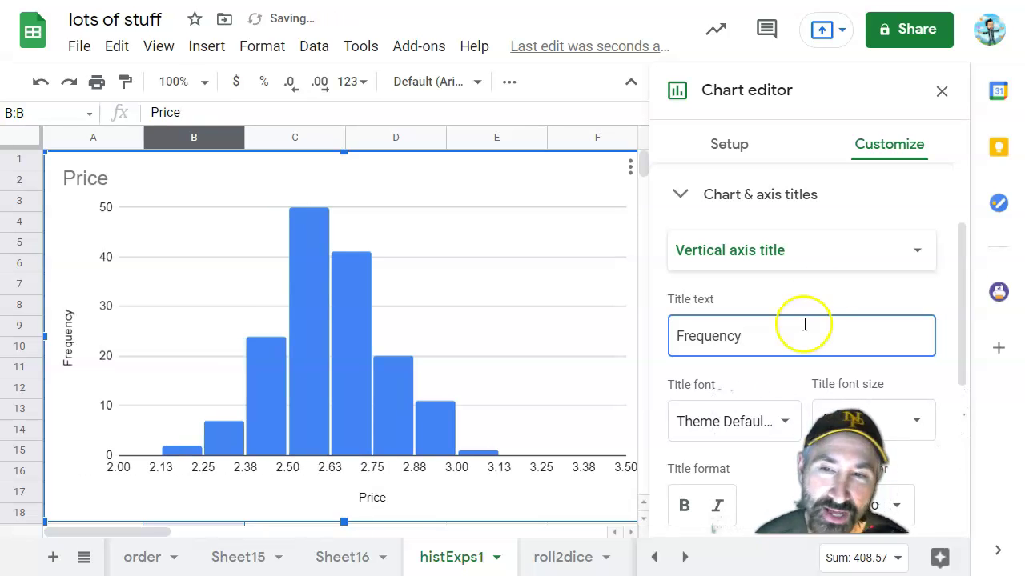
pyautogui.click(685, 189)
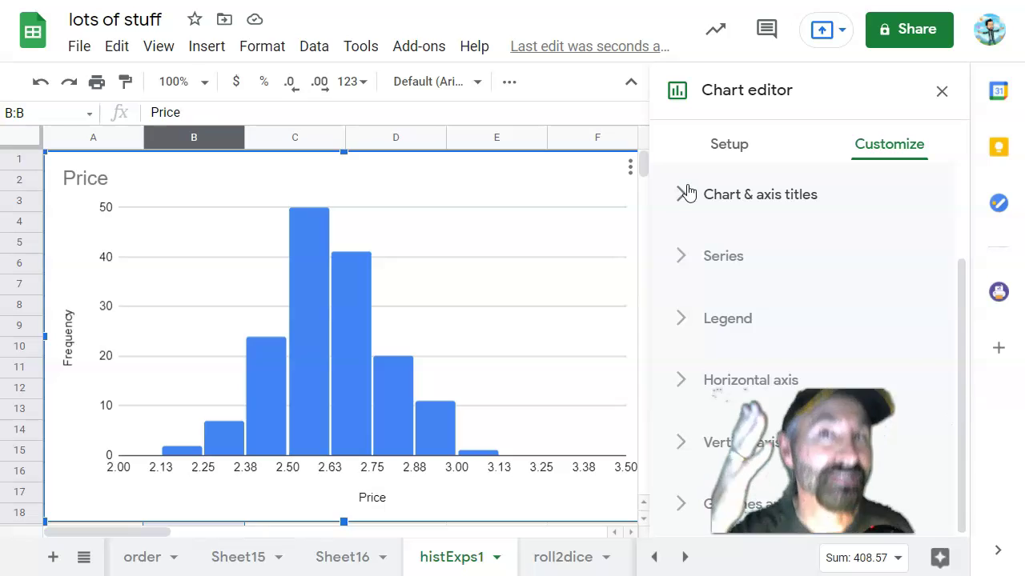
# Close the Chart editor and delete the Price histogram.
pyautogui.click(942, 91)
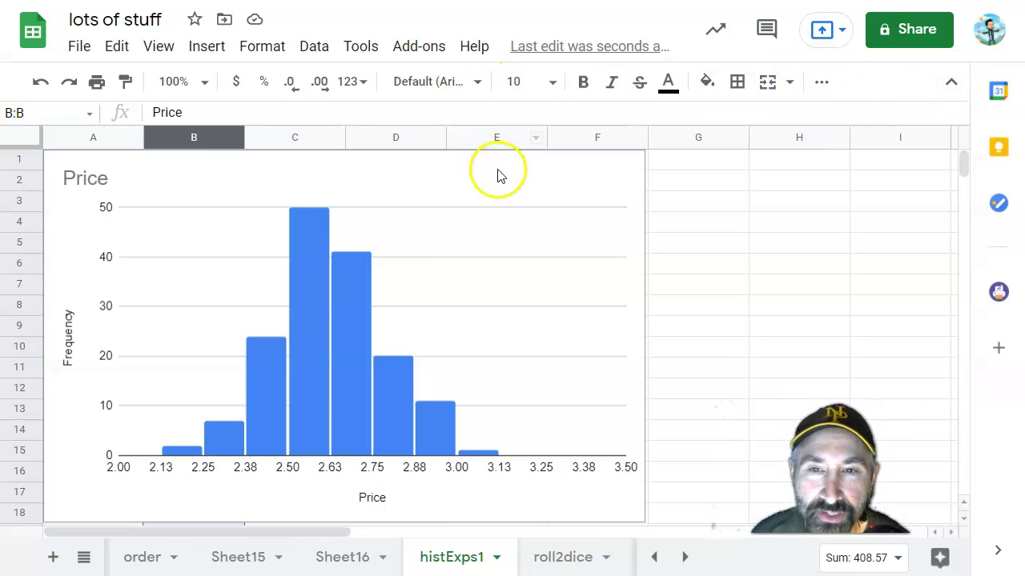
pyautogui.click(545, 189)
pyautogui.click(630, 167)
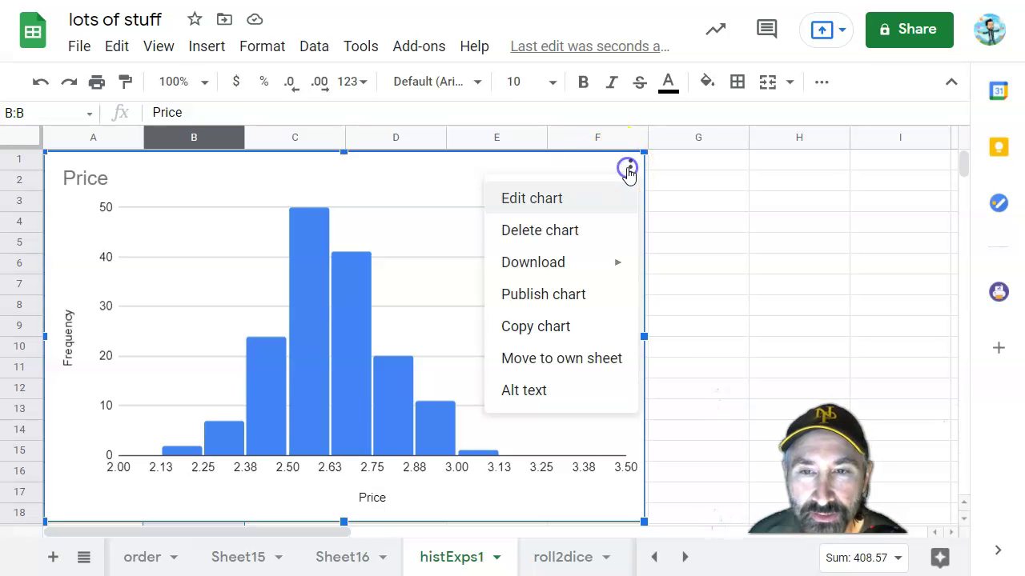
pyautogui.click(547, 231)
# Select the Sales column A and insert a chart of it.
pyautogui.click(545, 227)
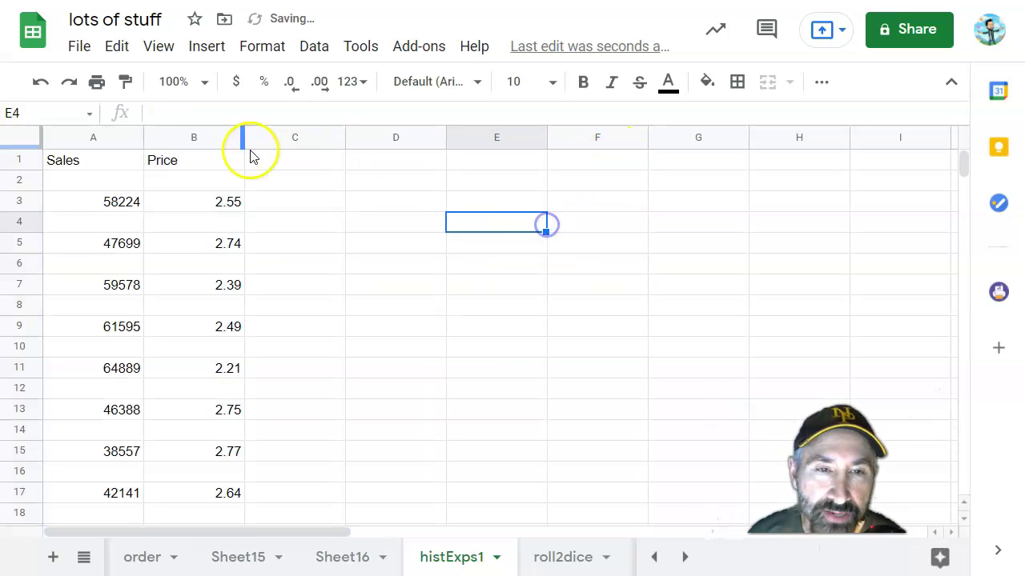
pyautogui.click(90, 142)
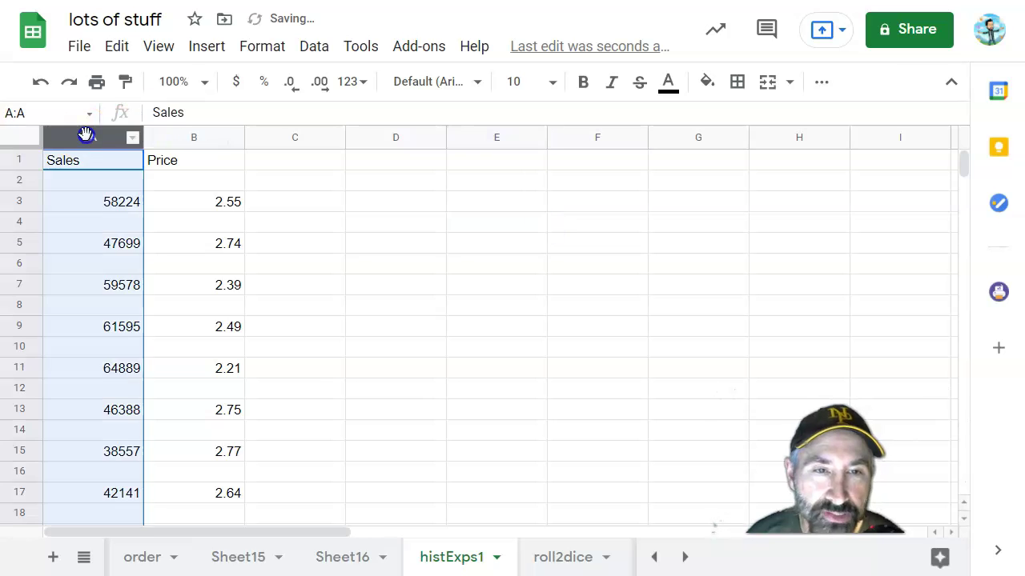
pyautogui.click(193, 46)
pyautogui.click(253, 164)
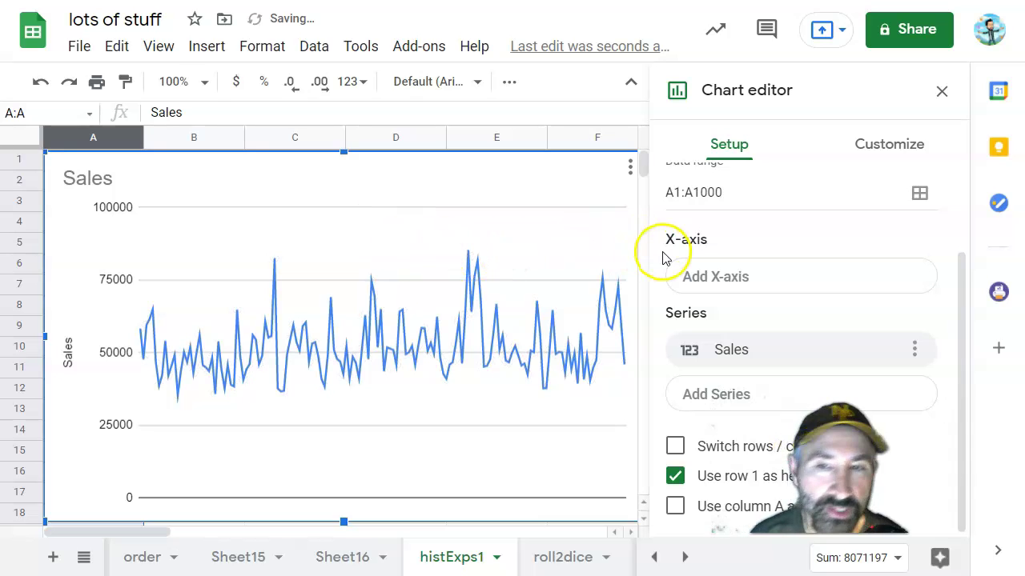
pyautogui.scroll(3, 744, 317)
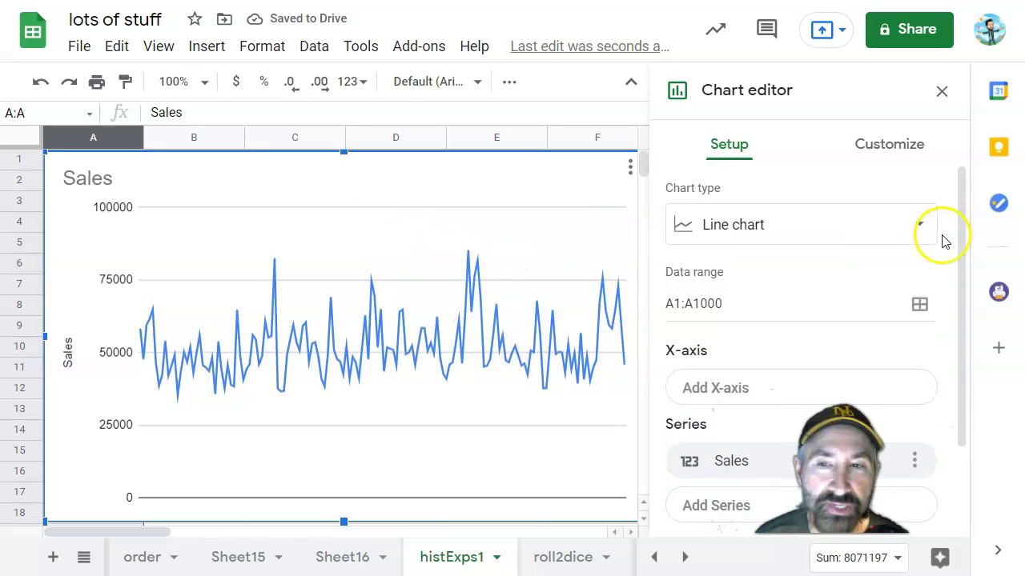
# Switch the Sales chart to the suggested Histogram of Sales, then inspect its axis title, bars and labels.
pyautogui.click(857, 222)
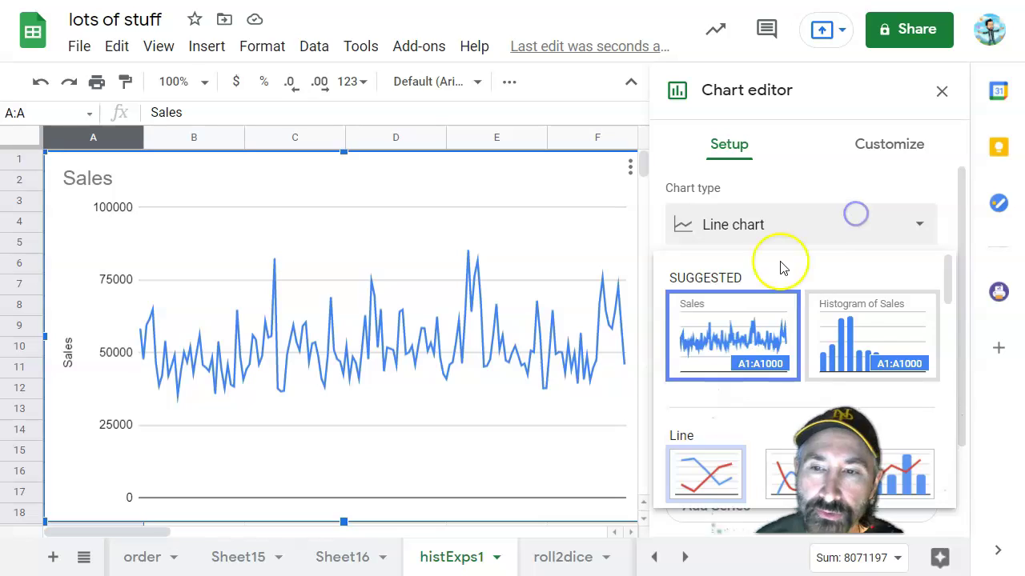
pyautogui.click(847, 323)
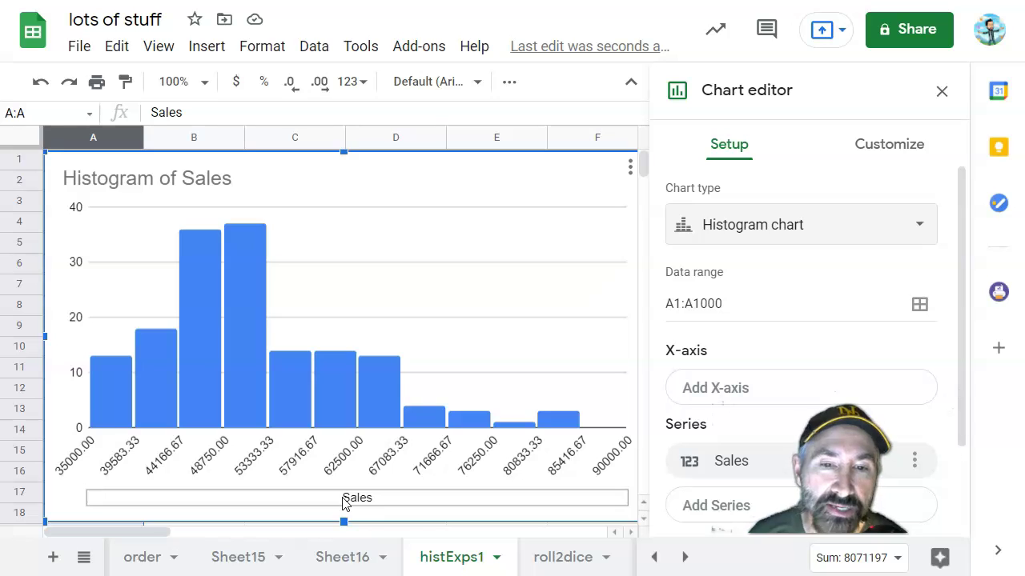
pyautogui.click(383, 517)
pyautogui.click(234, 410)
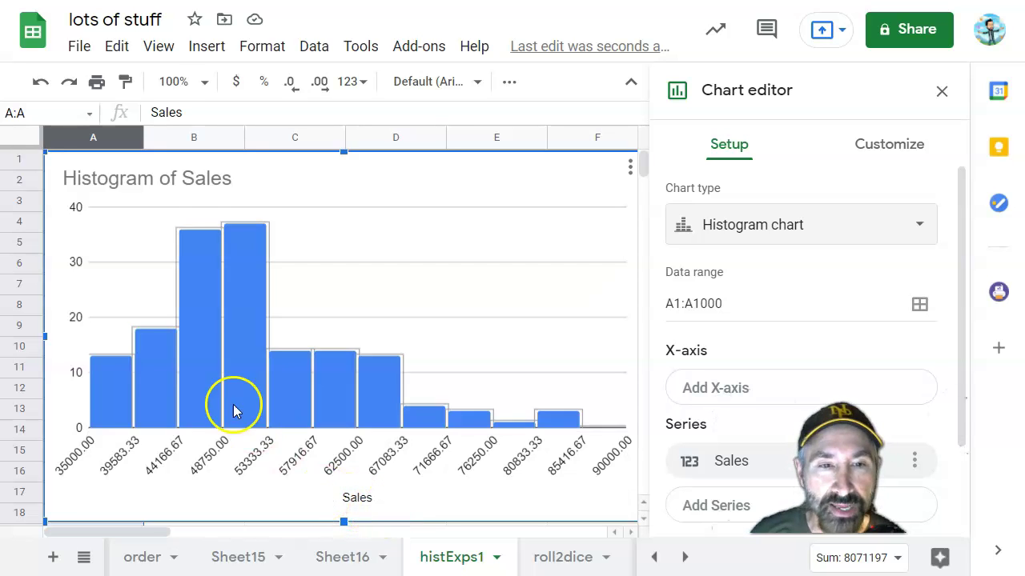
pyautogui.click(101, 251)
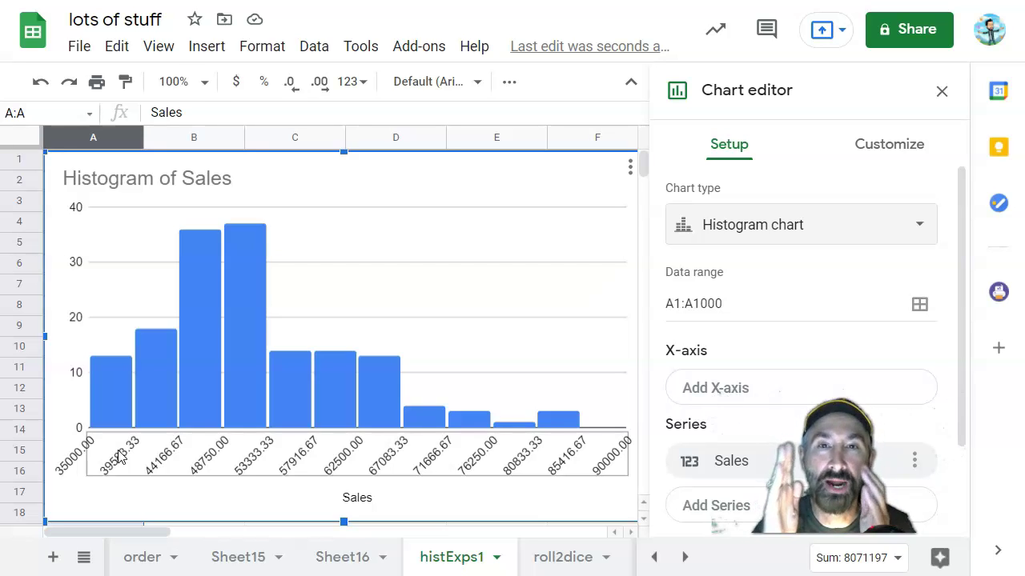
pyautogui.click(72, 433)
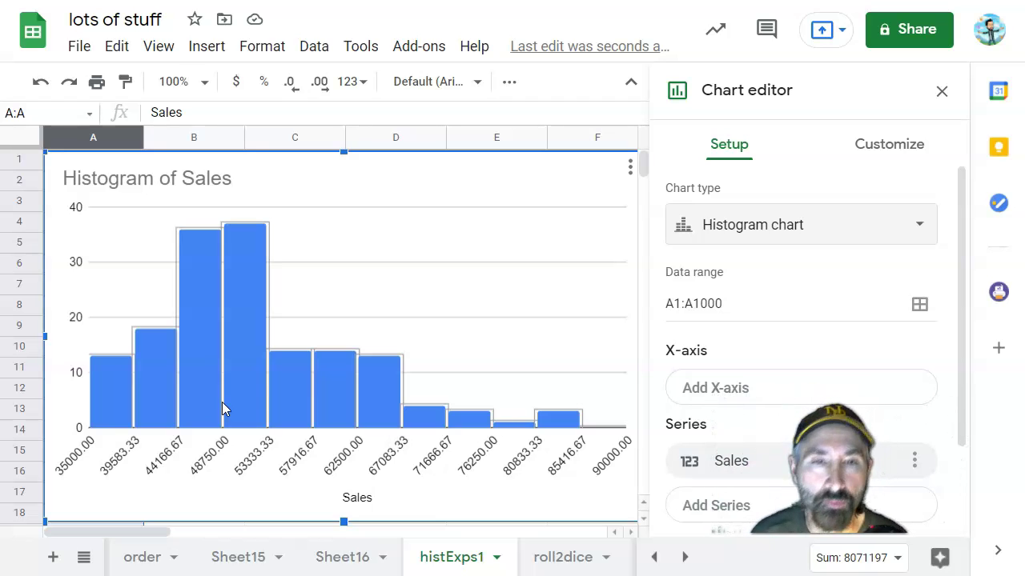
pyautogui.click(89, 467)
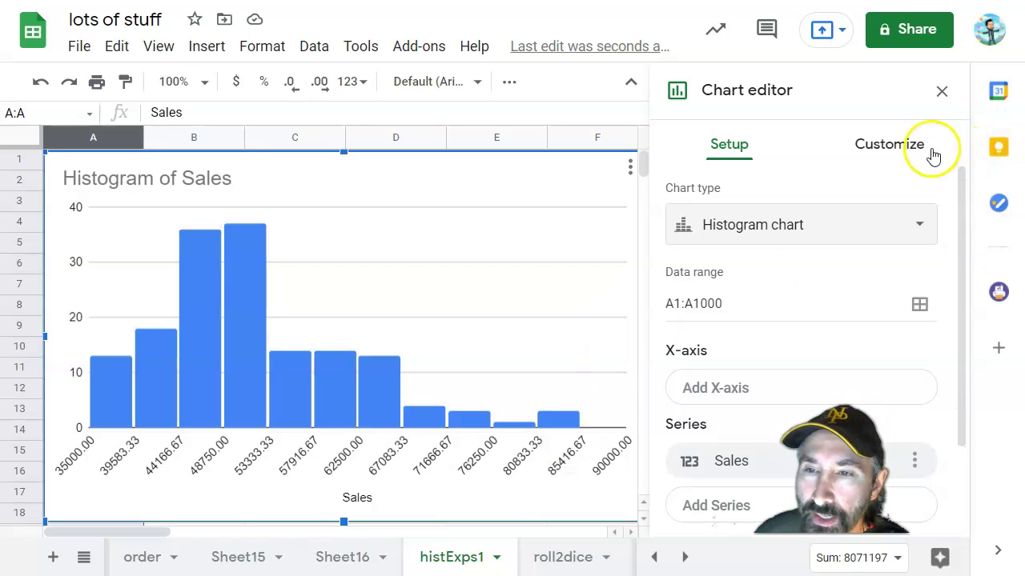
# Replace the Auto bucket size with 5000 in the Sales histogram settings.
pyautogui.click(888, 151)
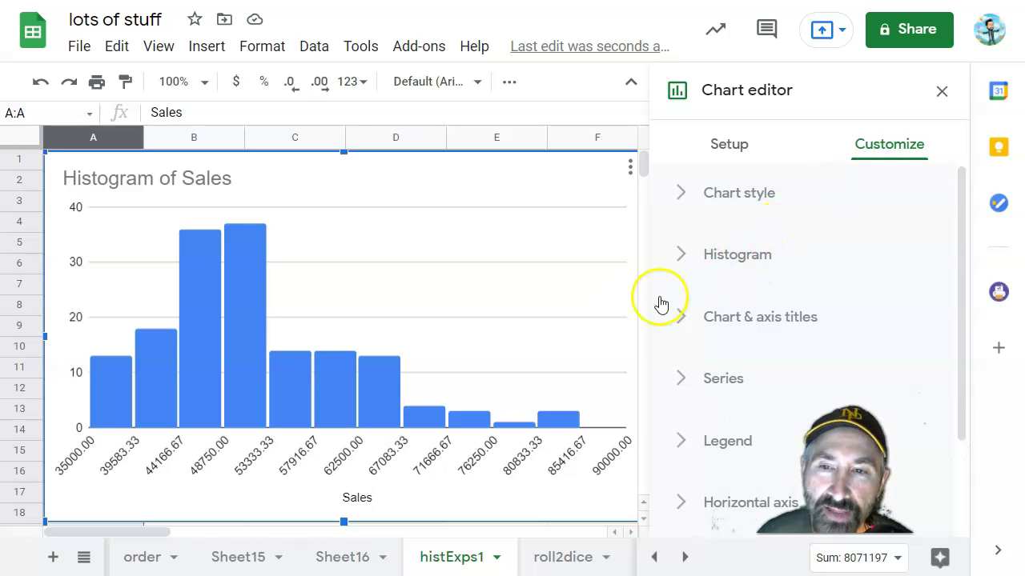
pyautogui.click(678, 257)
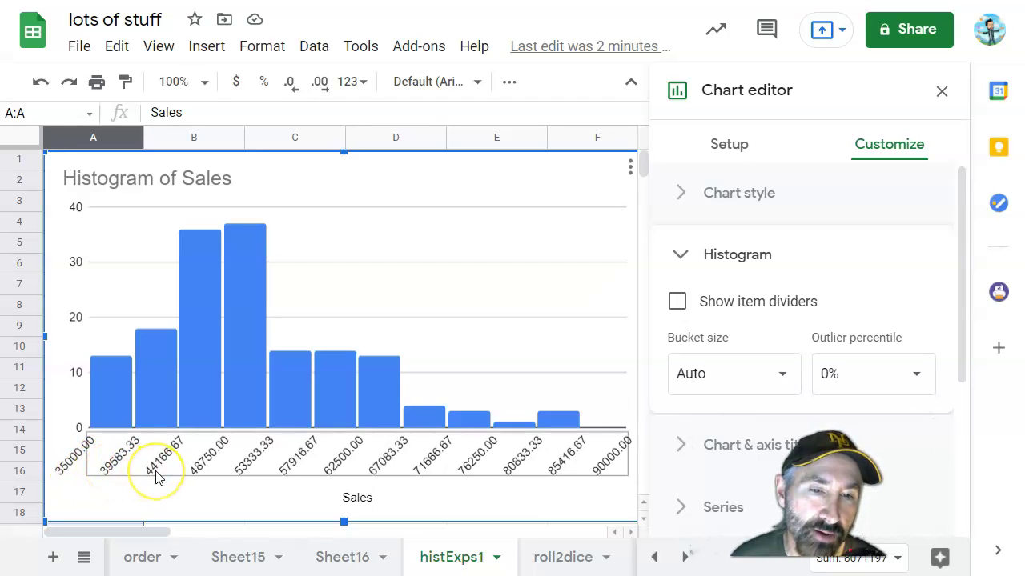
pyautogui.click(720, 373)
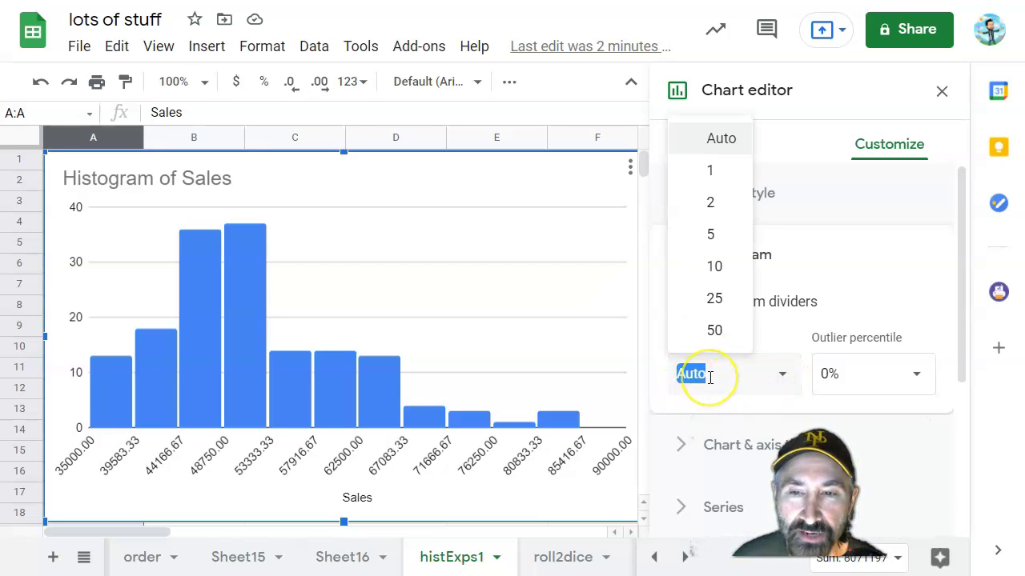
pyautogui.press('BackSpace')
pyautogui.write('5000')
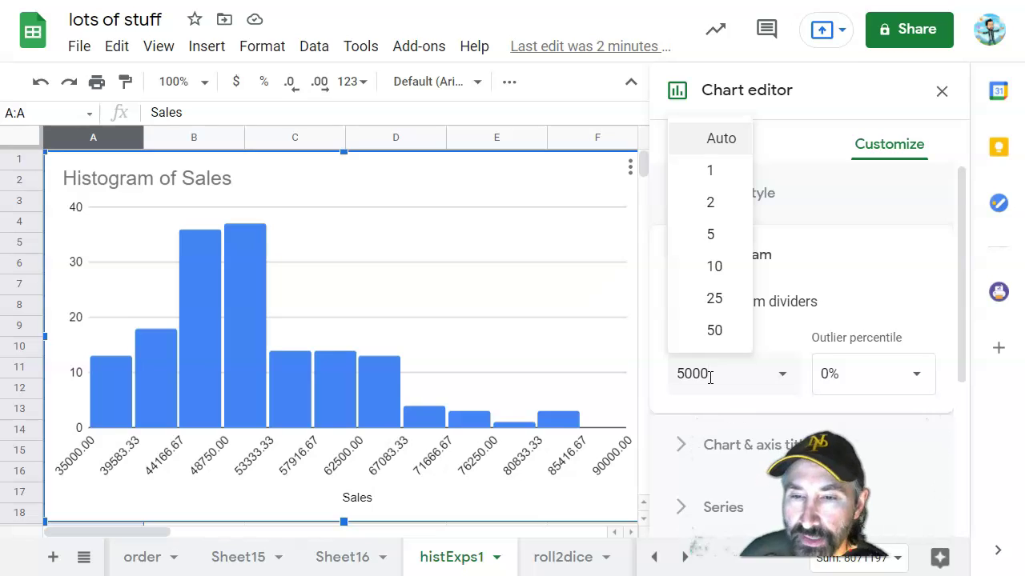
pyautogui.press('Tab')
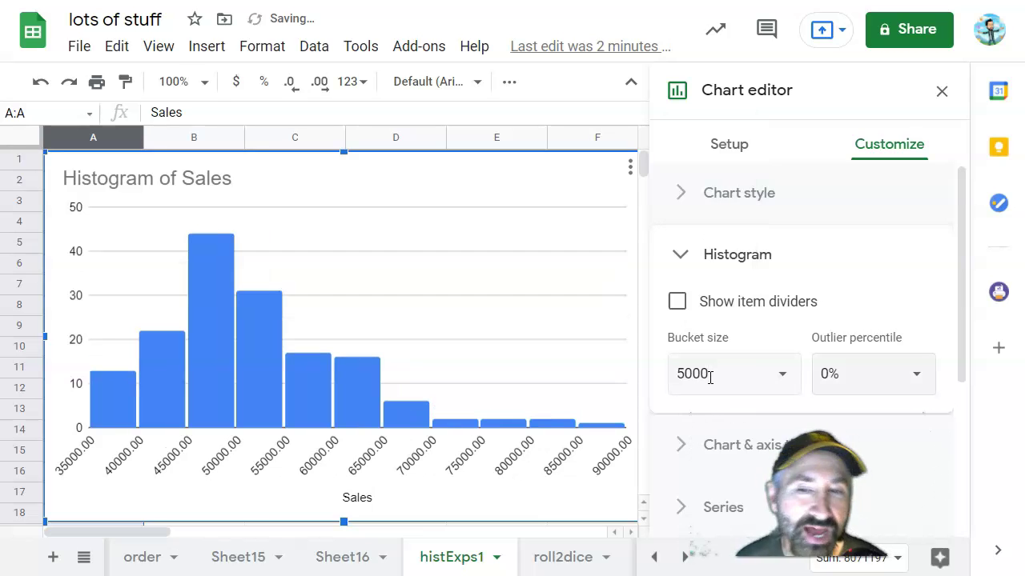
pyautogui.click(562, 341)
pyautogui.click(575, 339)
pyautogui.click(582, 305)
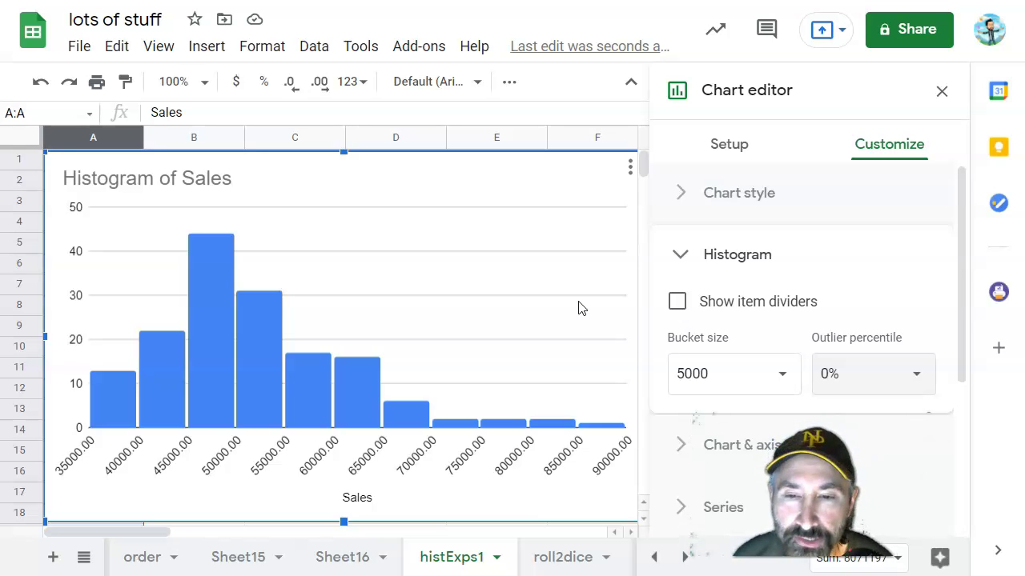
# Select the axis labels, axis title, then the Sales bars to show the series colour settings.
pyautogui.click(112, 444)
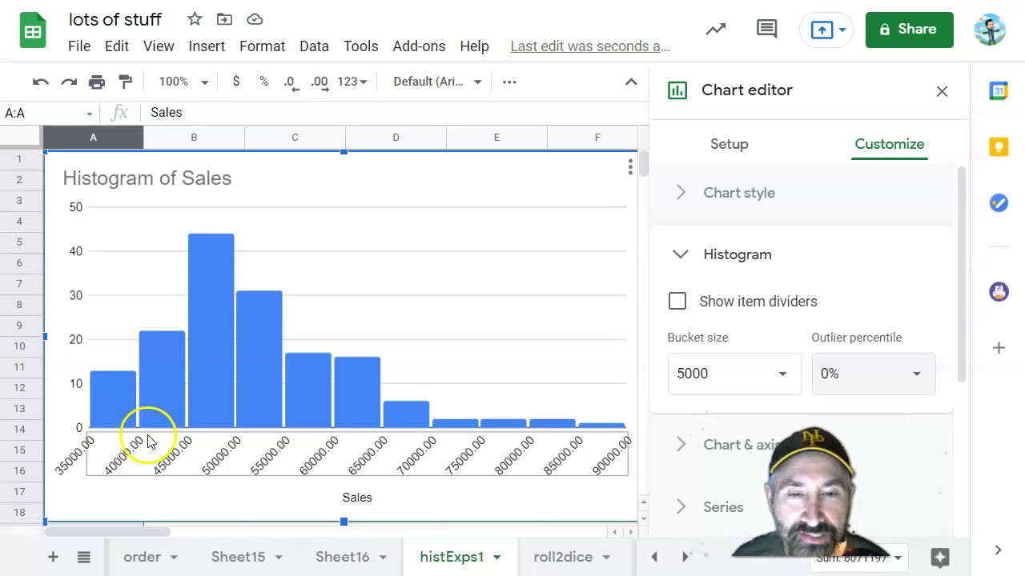
pyautogui.click(250, 438)
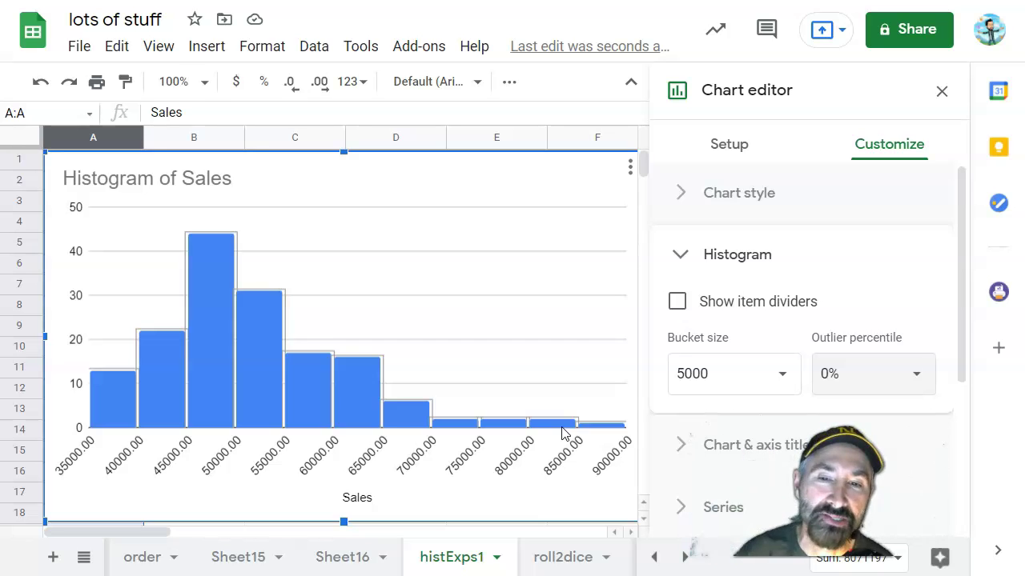
pyautogui.click(478, 410)
pyautogui.click(357, 497)
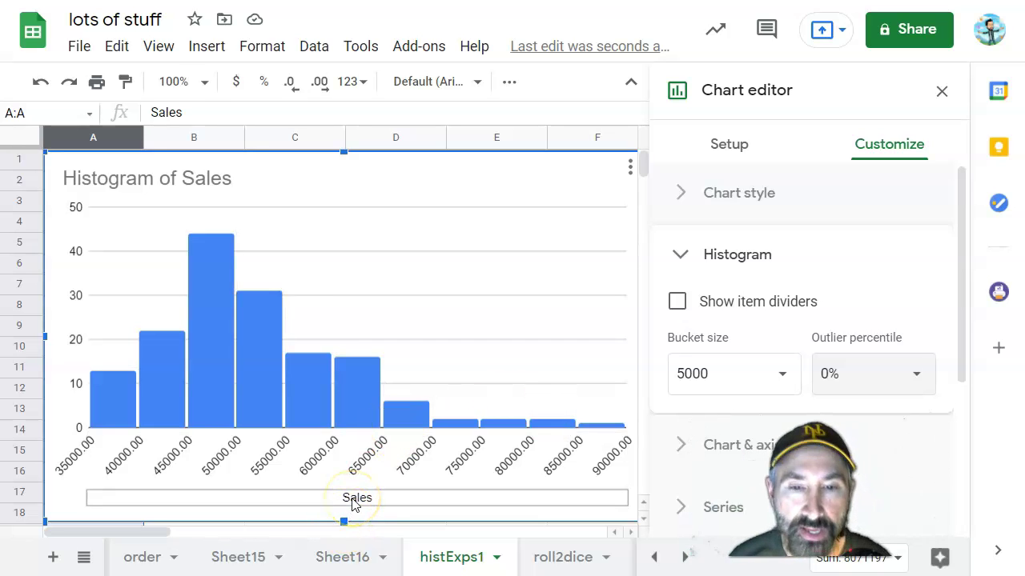
pyautogui.click(153, 445)
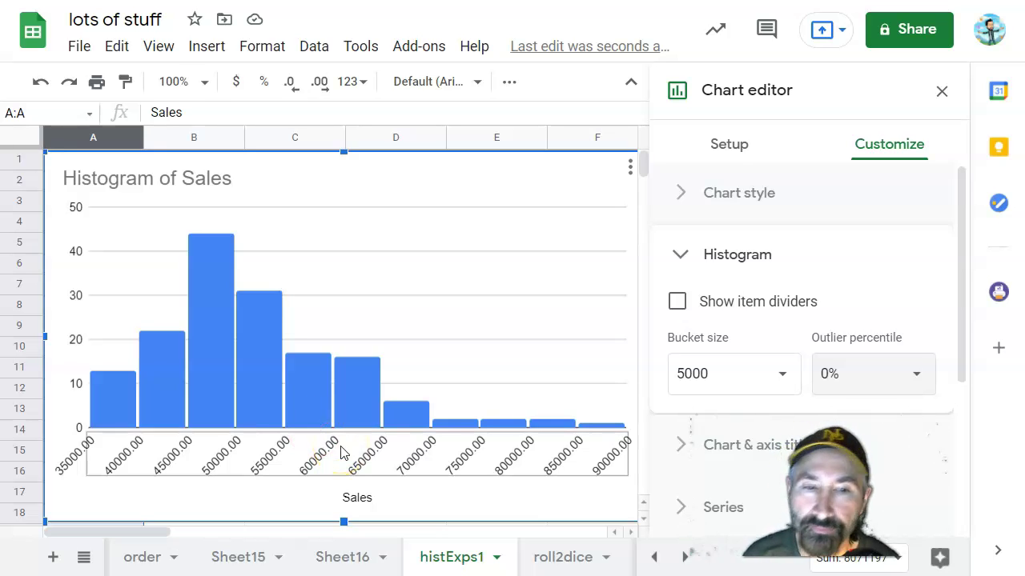
pyautogui.click(73, 400)
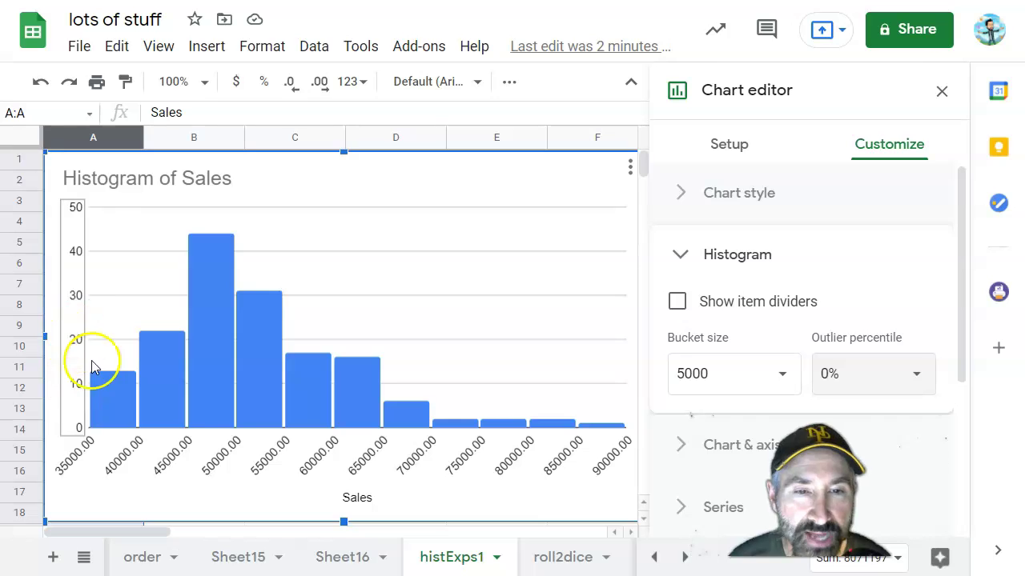
pyautogui.click(225, 409)
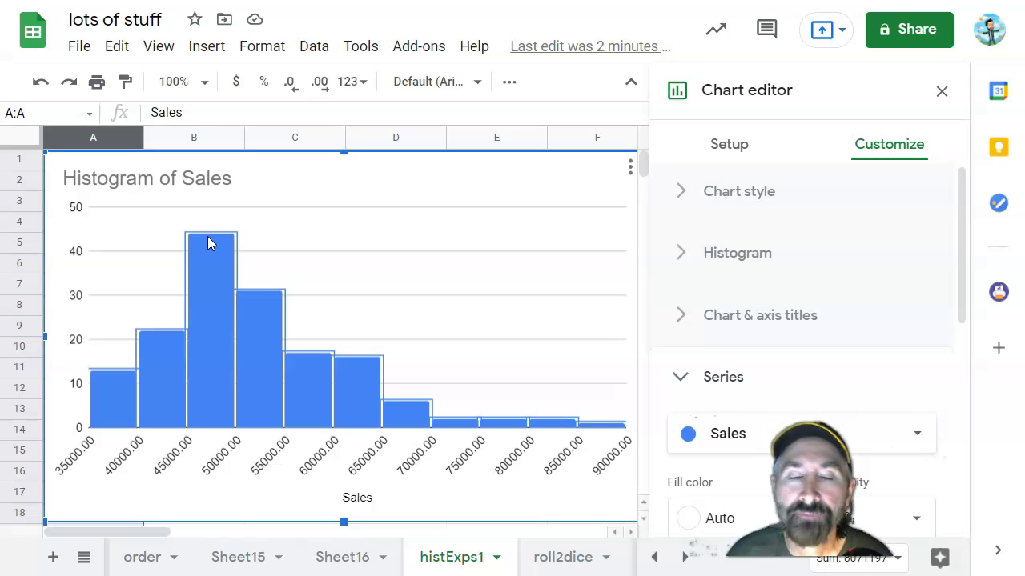
# Enter 'Count' as the Sales histogram's vertical axis title under Chart & axis titles.
pyautogui.click(685, 321)
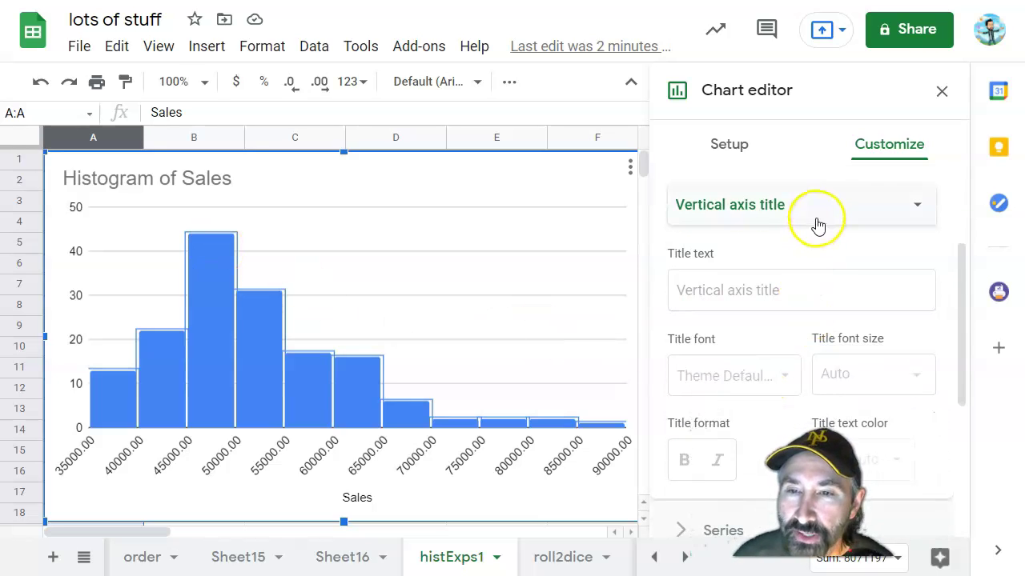
pyautogui.click(799, 291)
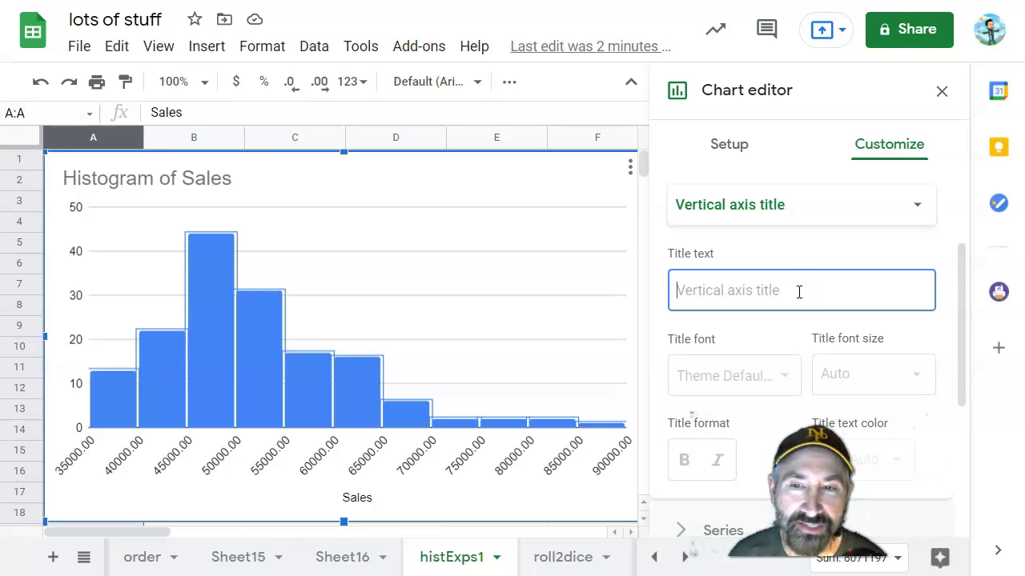
pyautogui.write('Count')
pyautogui.press('Tab')
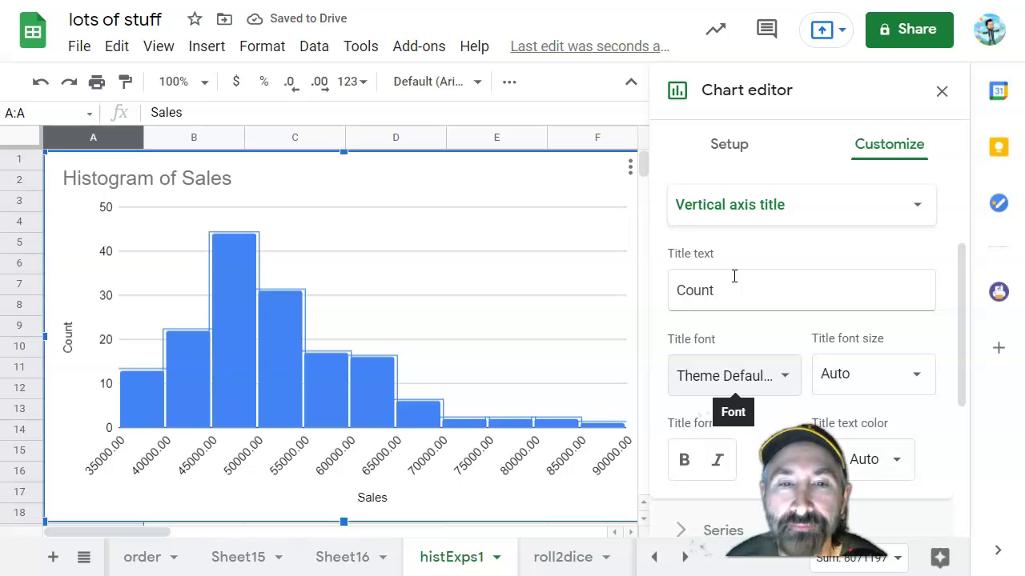
pyautogui.click(549, 21)
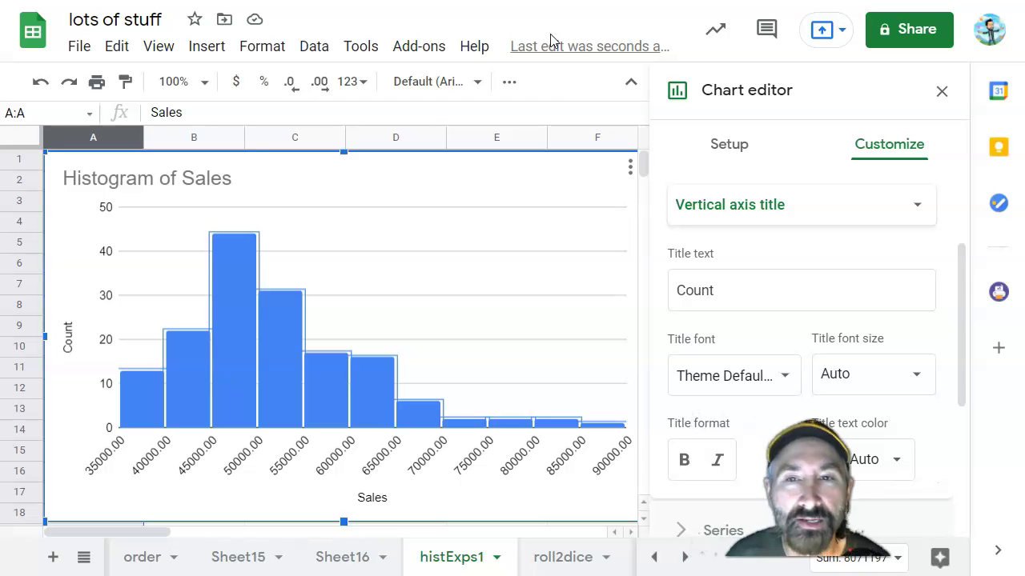
pyautogui.click(561, 79)
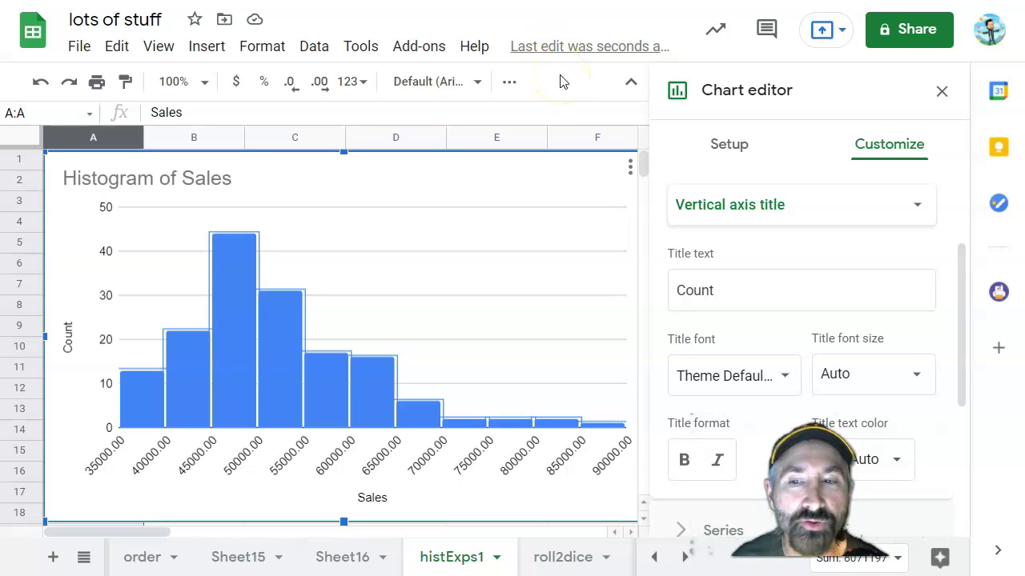